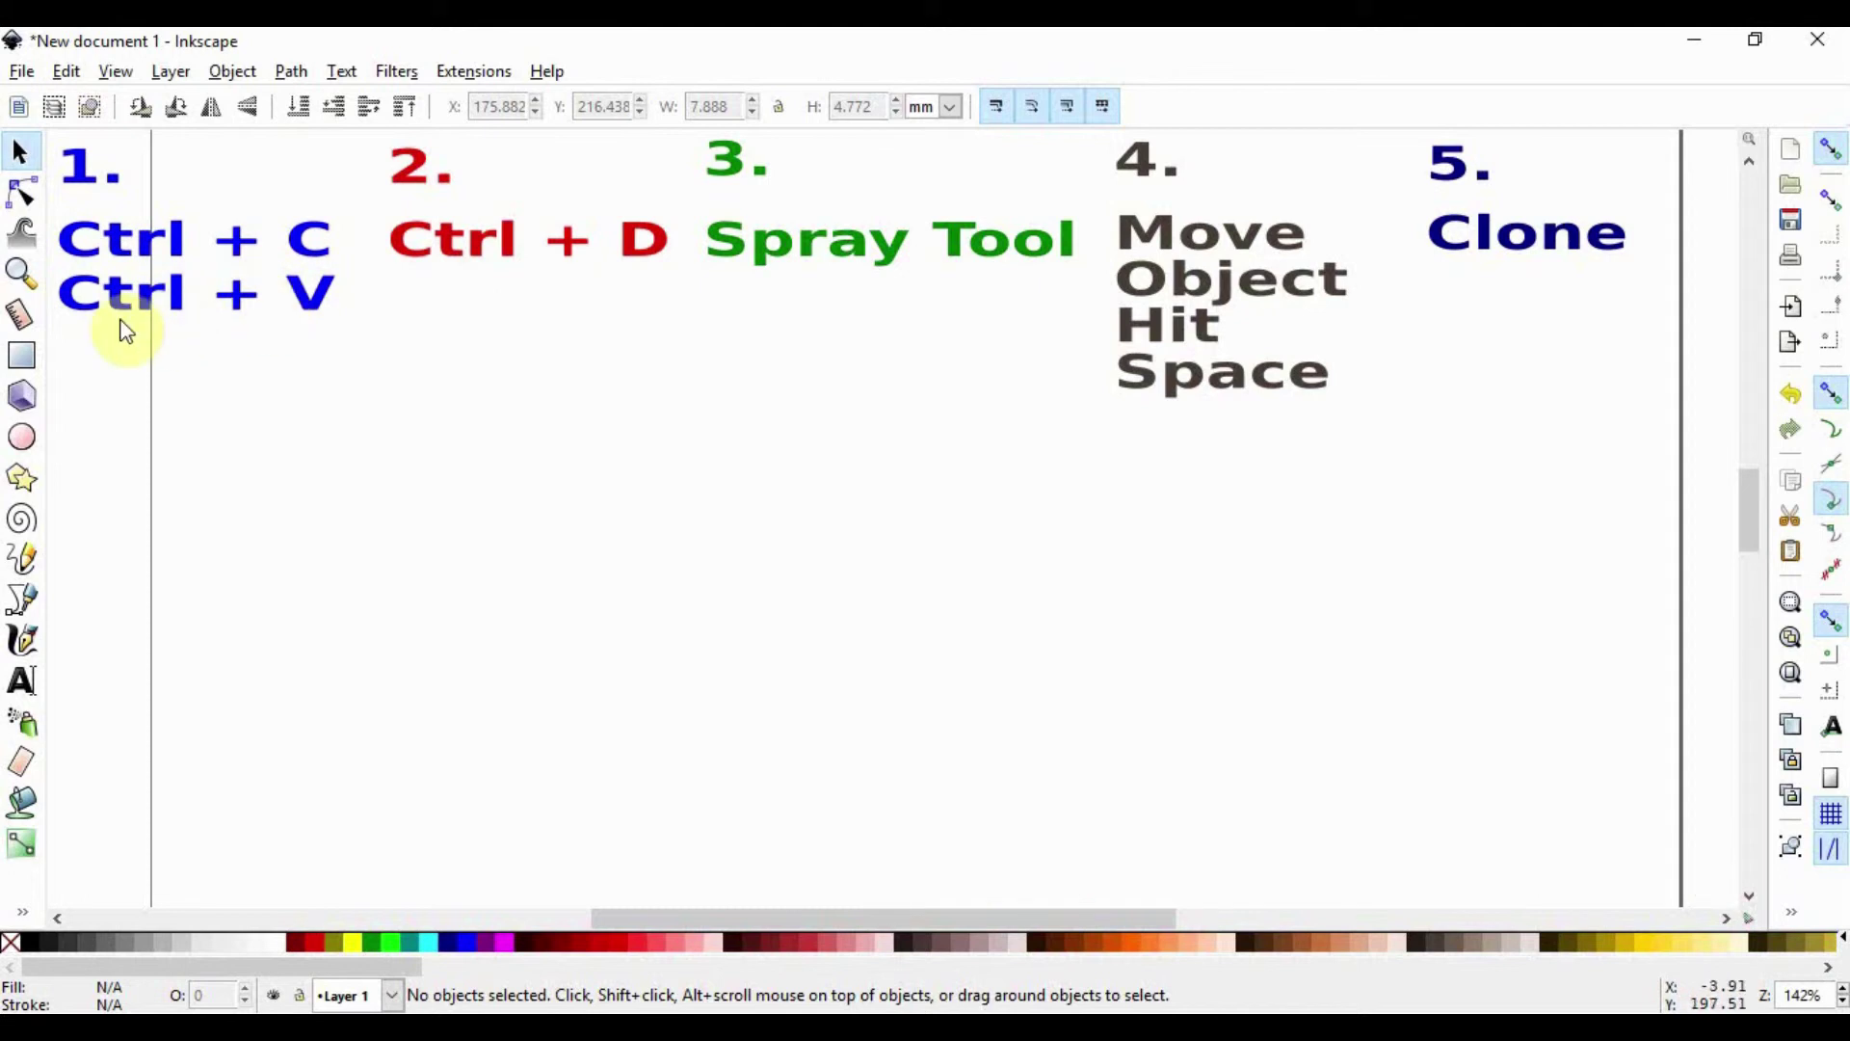
Draw a 13.463 mm blue square with red outline under heading 1 and paste an offset copy.
{"action": "left_click", "coordinate": [22, 355]}
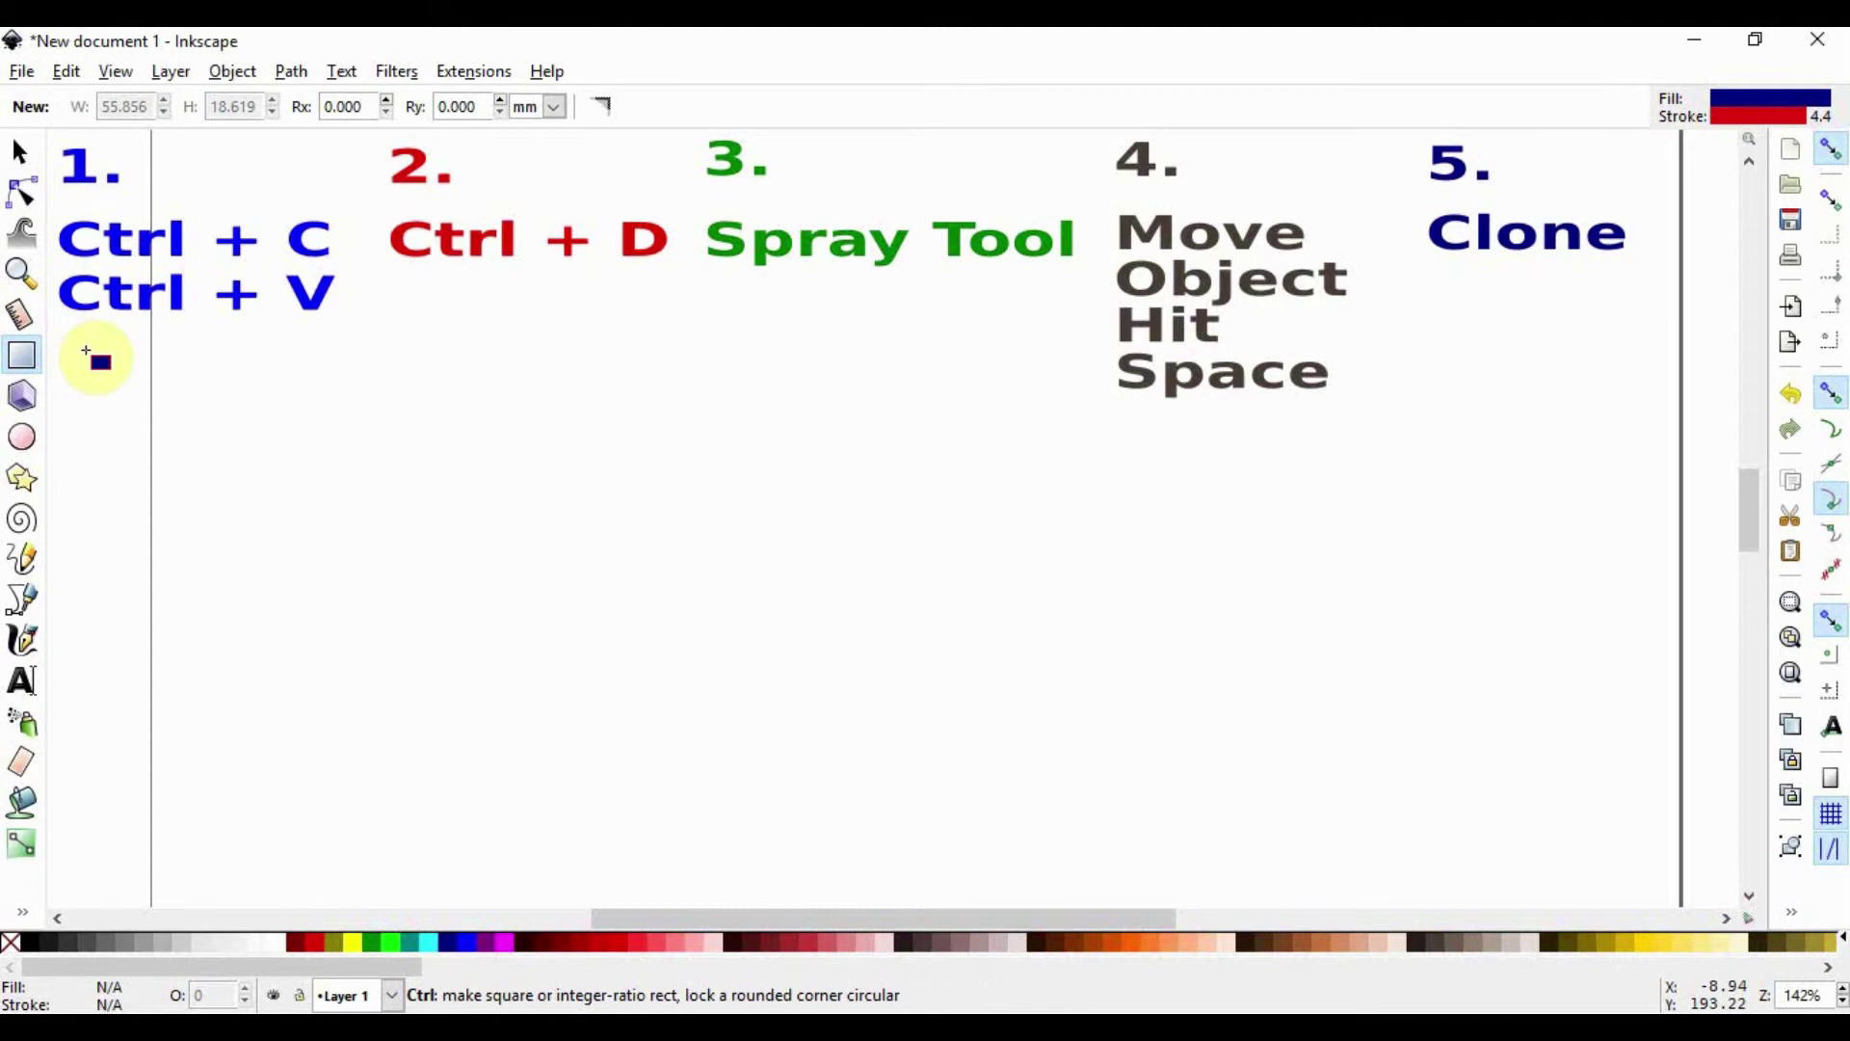
{"action": "left_click_drag", "start_coordinate": [86, 351], "coordinate": [179, 443]}
{"action": "left_click", "coordinate": [23, 155]}
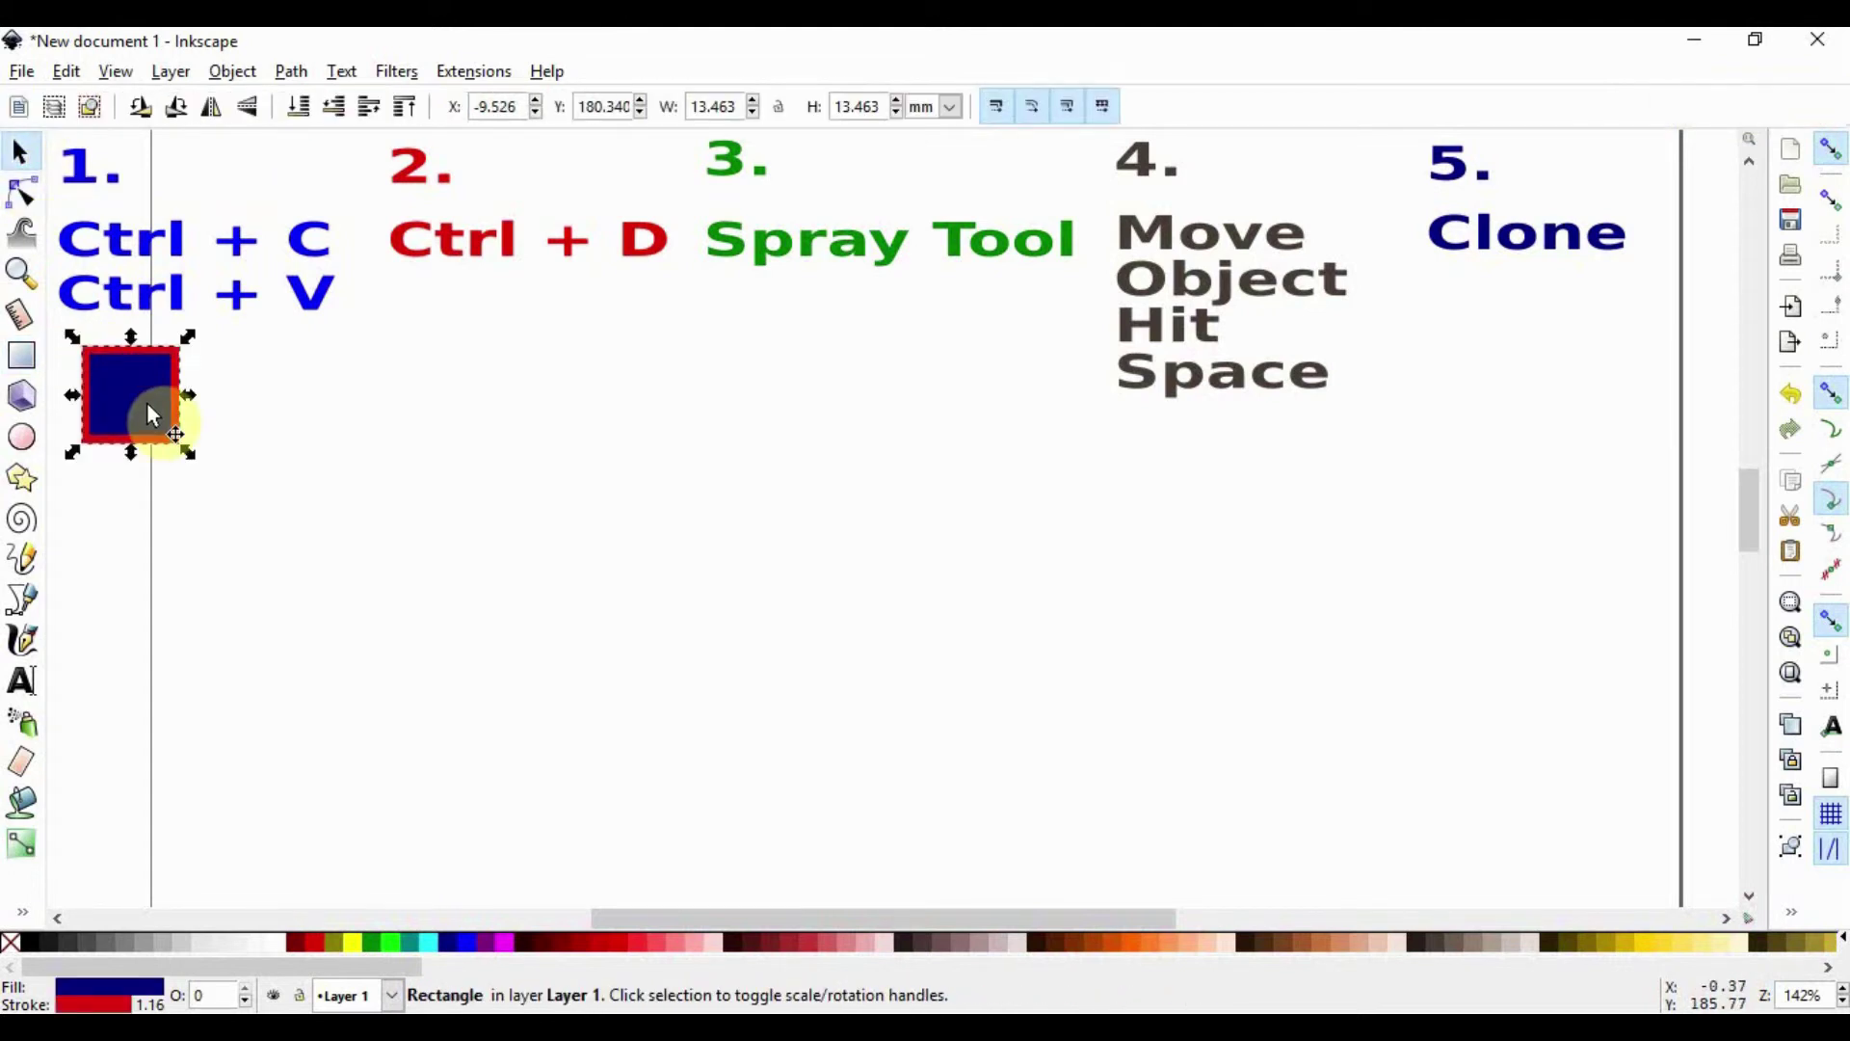
{"action": "key", "text": "ctrl+c"}
{"action": "key", "text": "ctrl+v"}
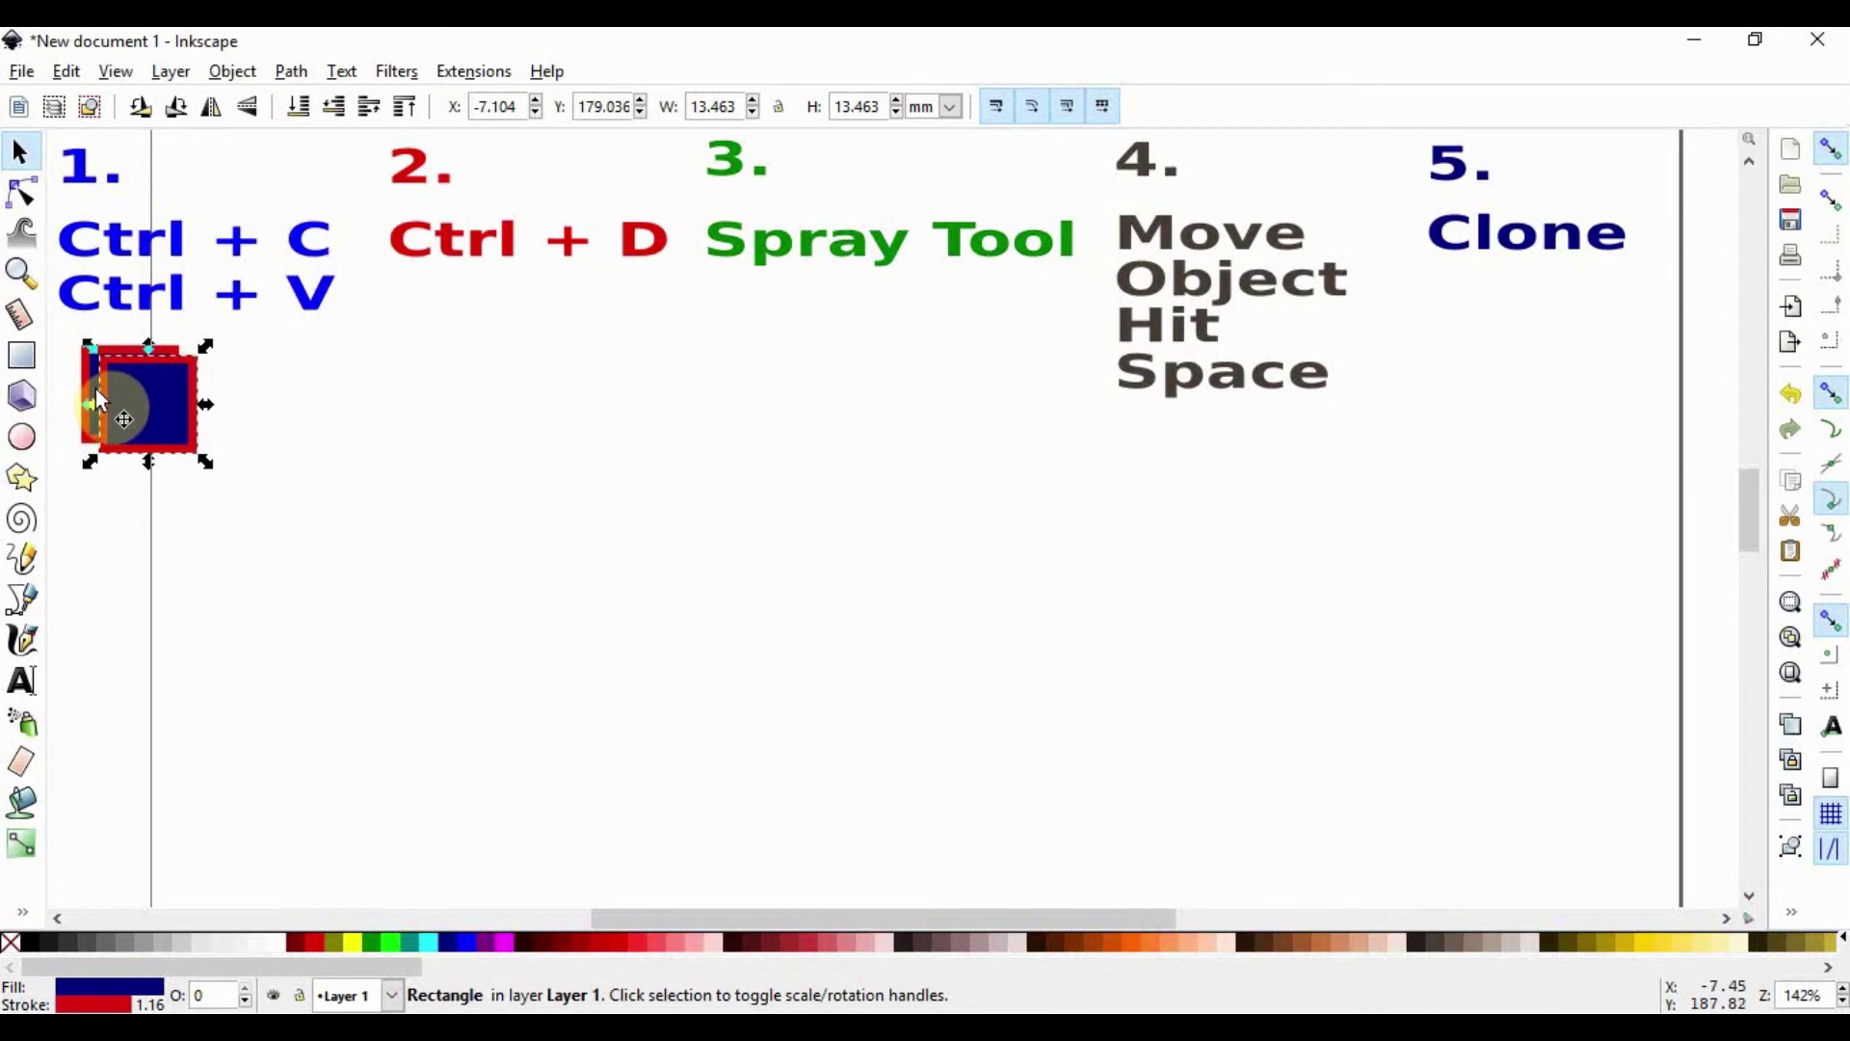
Draw a 15.326 mm circle under heading 2 and fill it red.
{"action": "left_click", "coordinate": [528, 313]}
{"action": "left_click", "coordinate": [22, 436]}
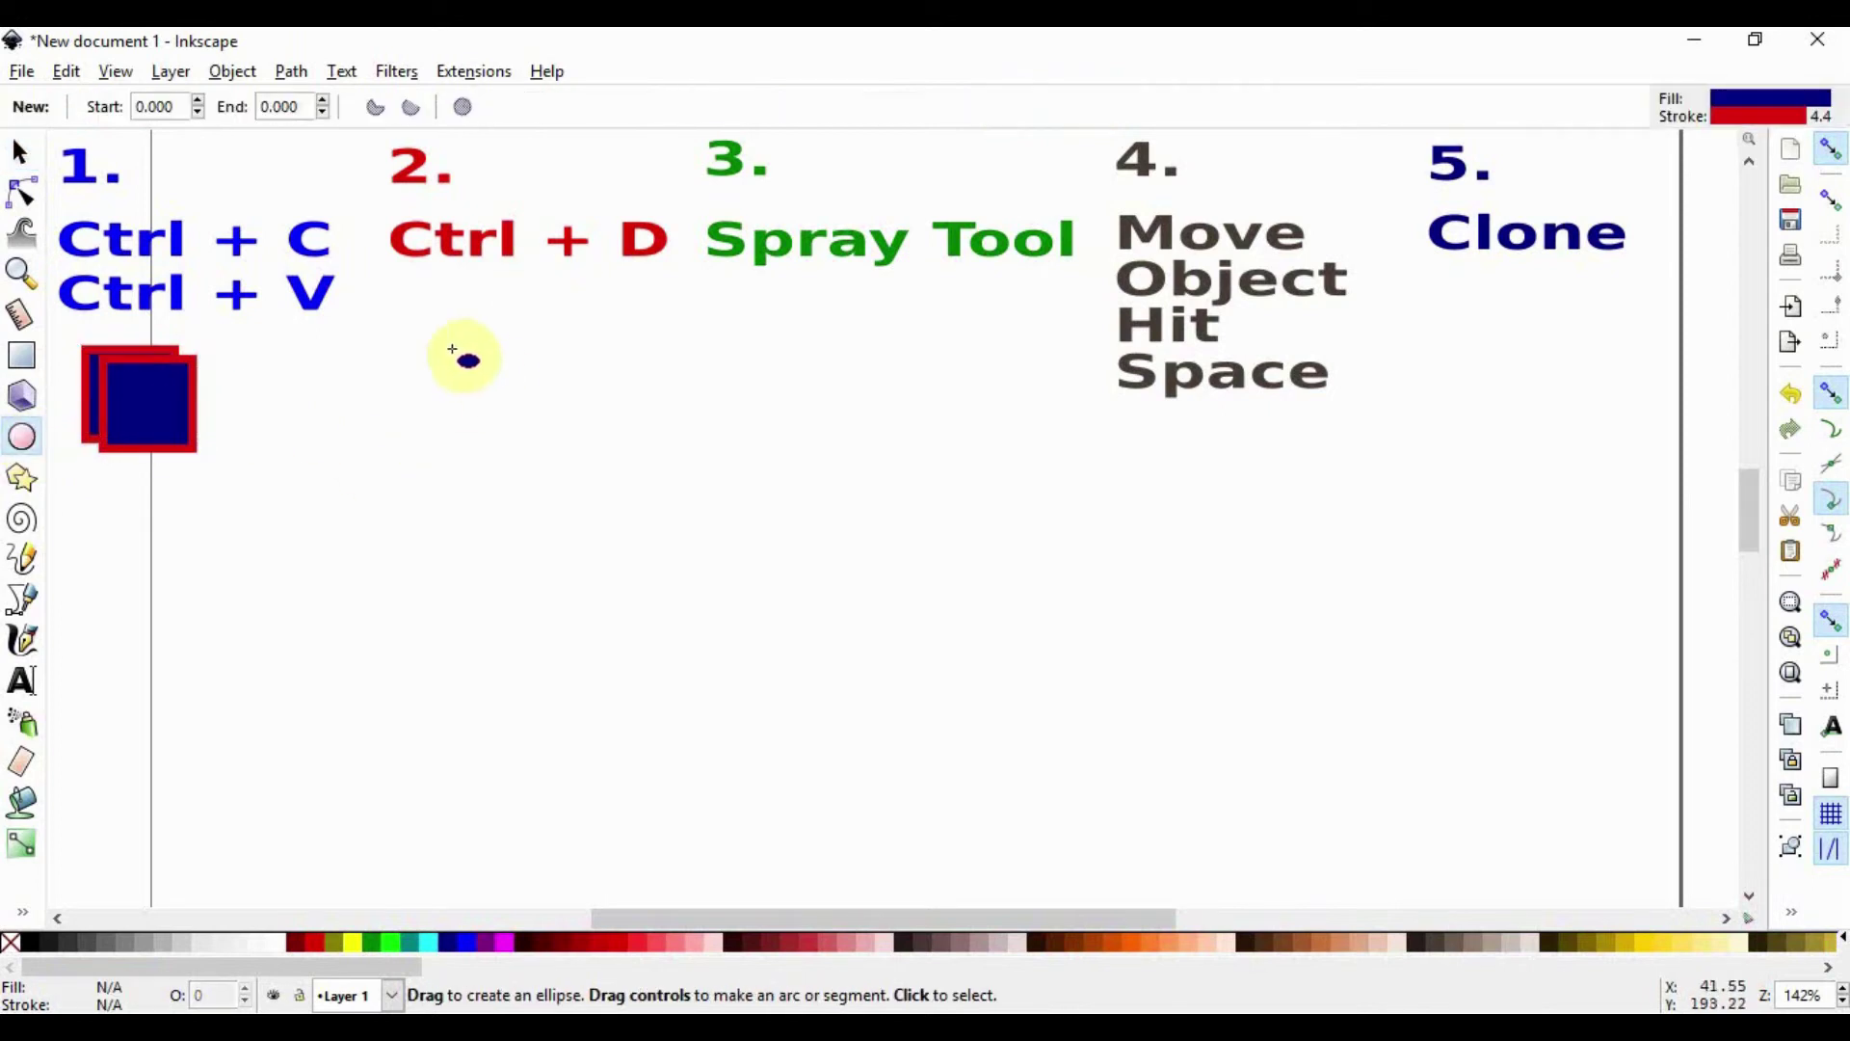
{"action": "left_click_drag", "start_coordinate": [444, 333], "coordinate": [558, 450]}
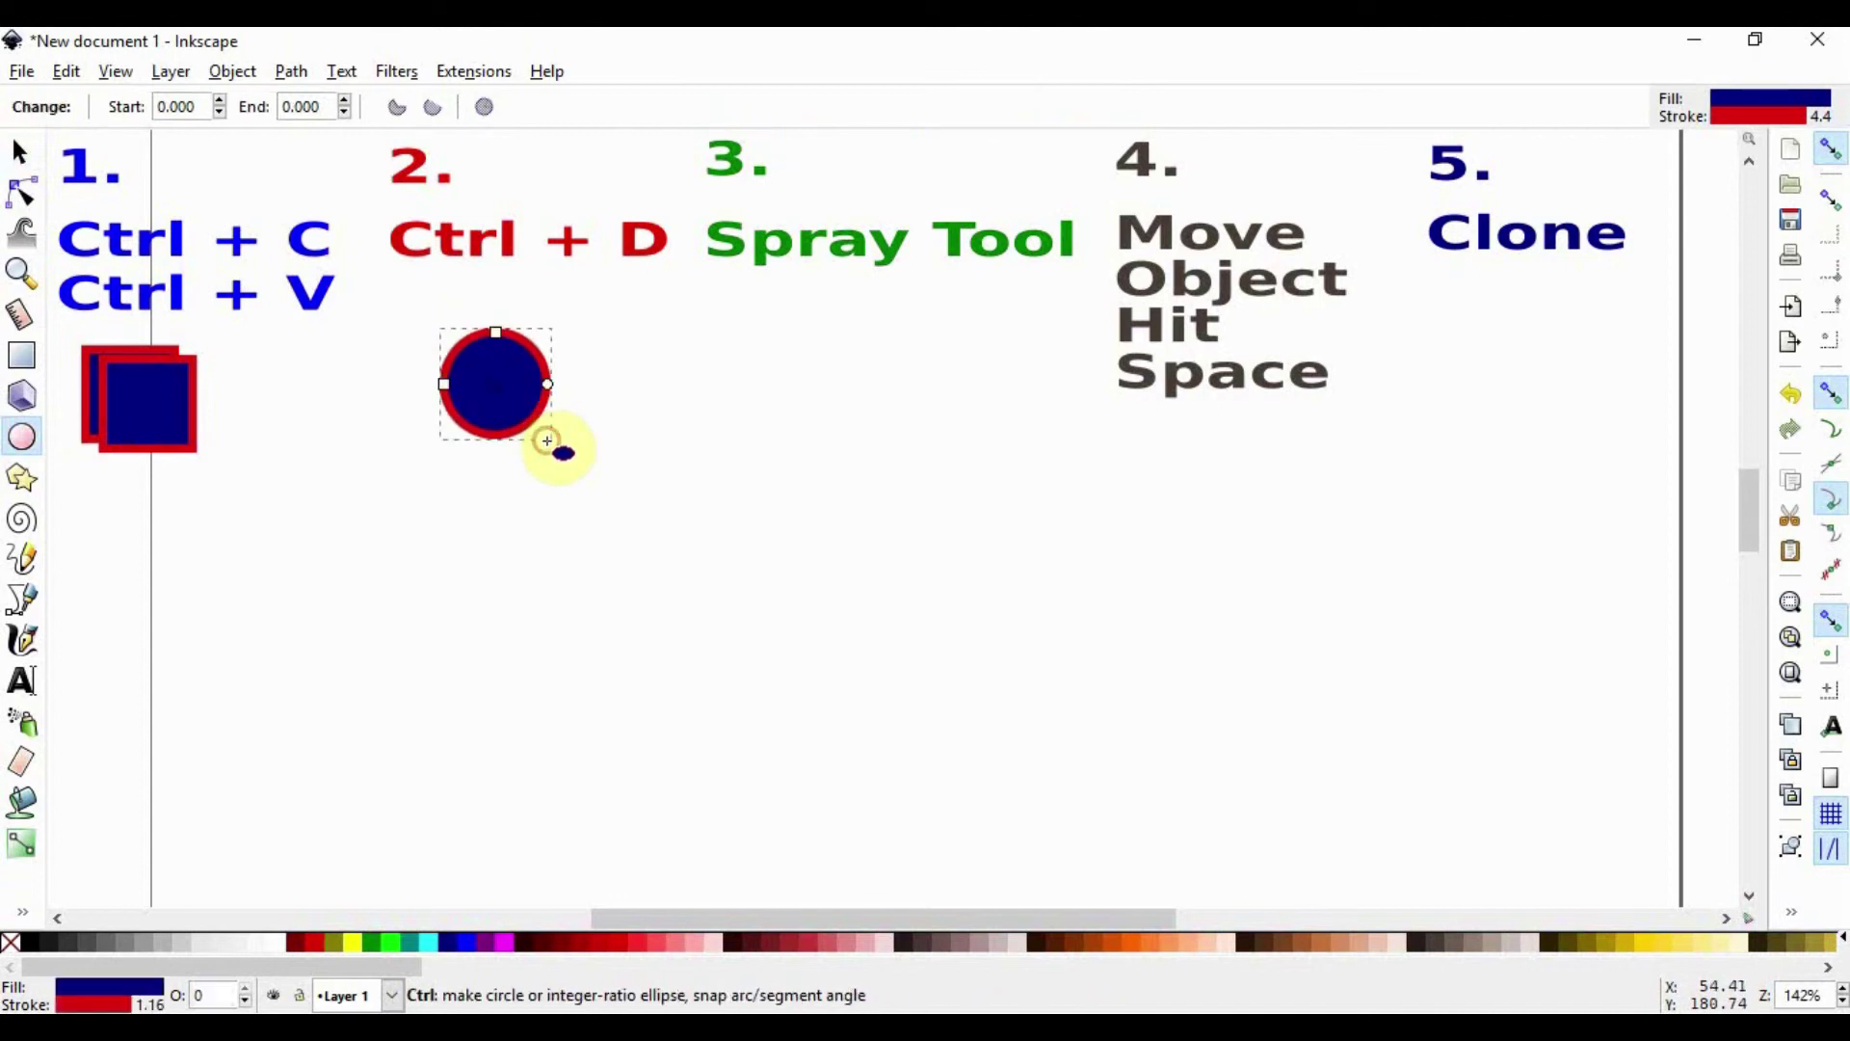
{"action": "left_click", "coordinate": [618, 944]}
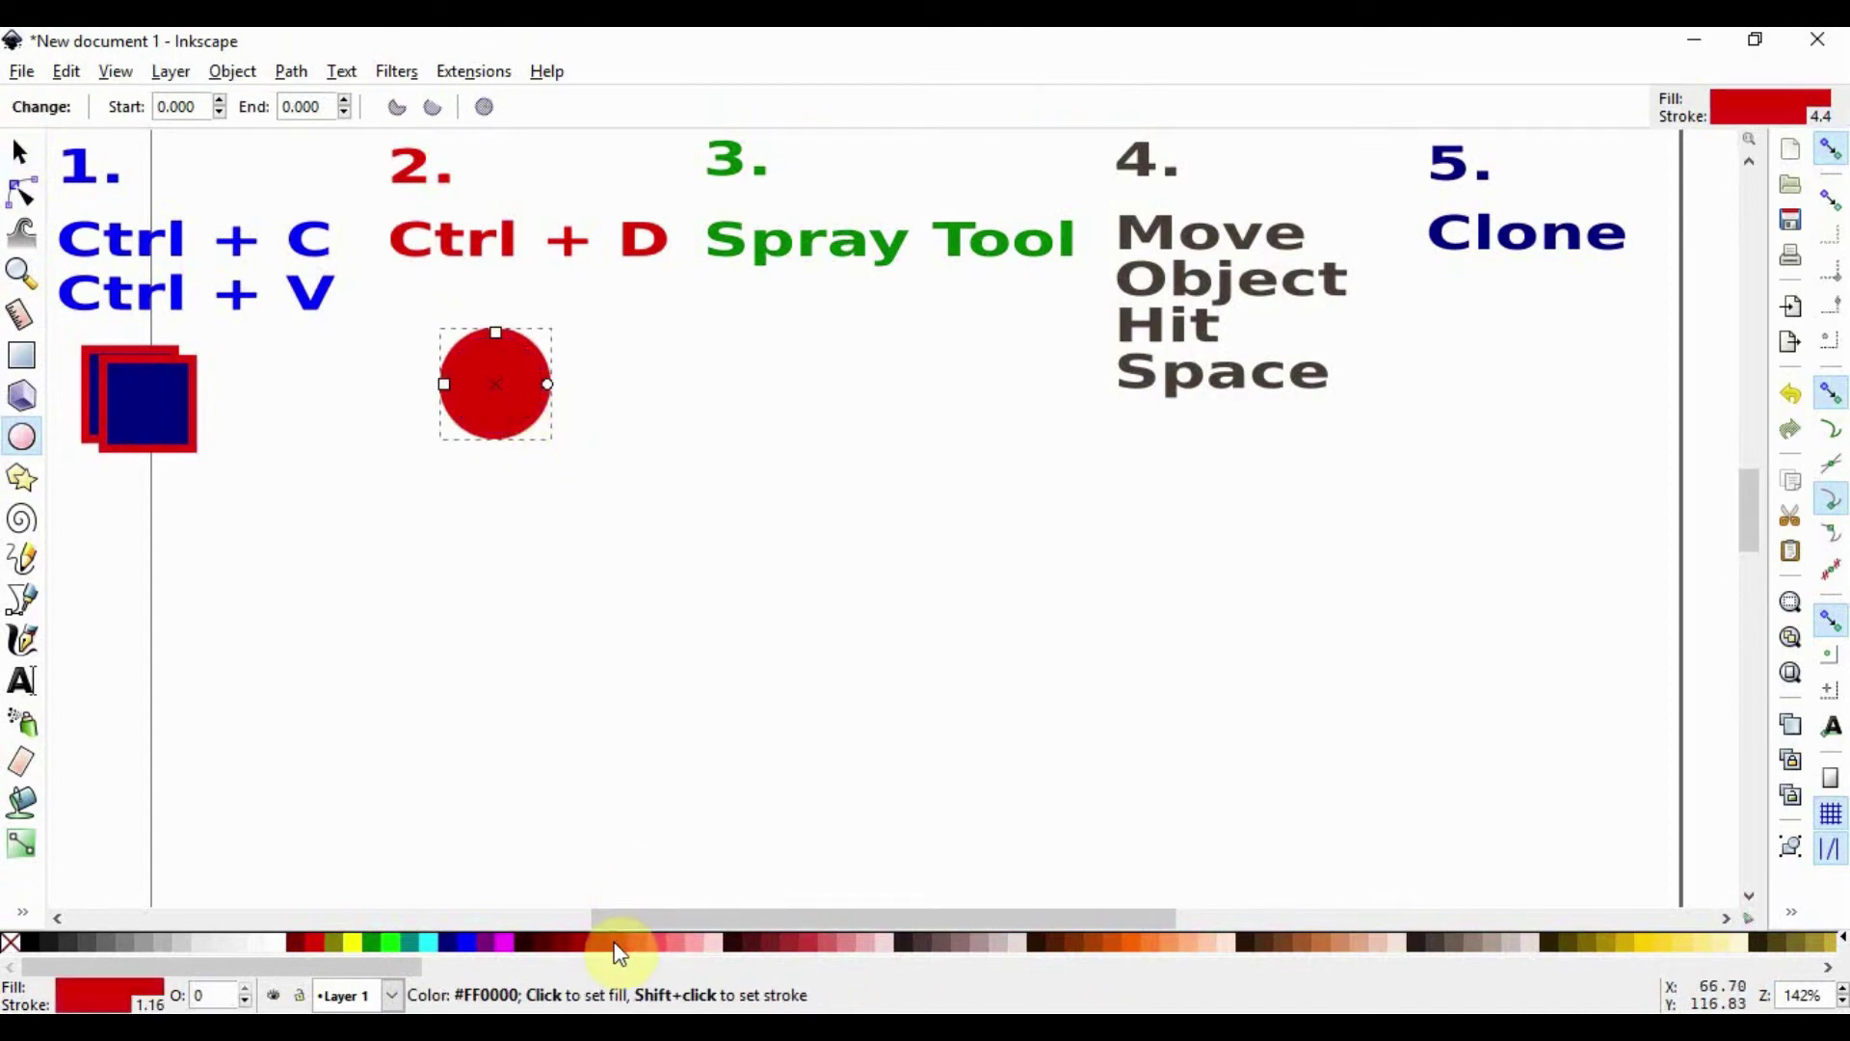
Duplicate the red circle and shift the copy slightly right, overlapping the original.
{"action": "left_click", "coordinate": [25, 149]}
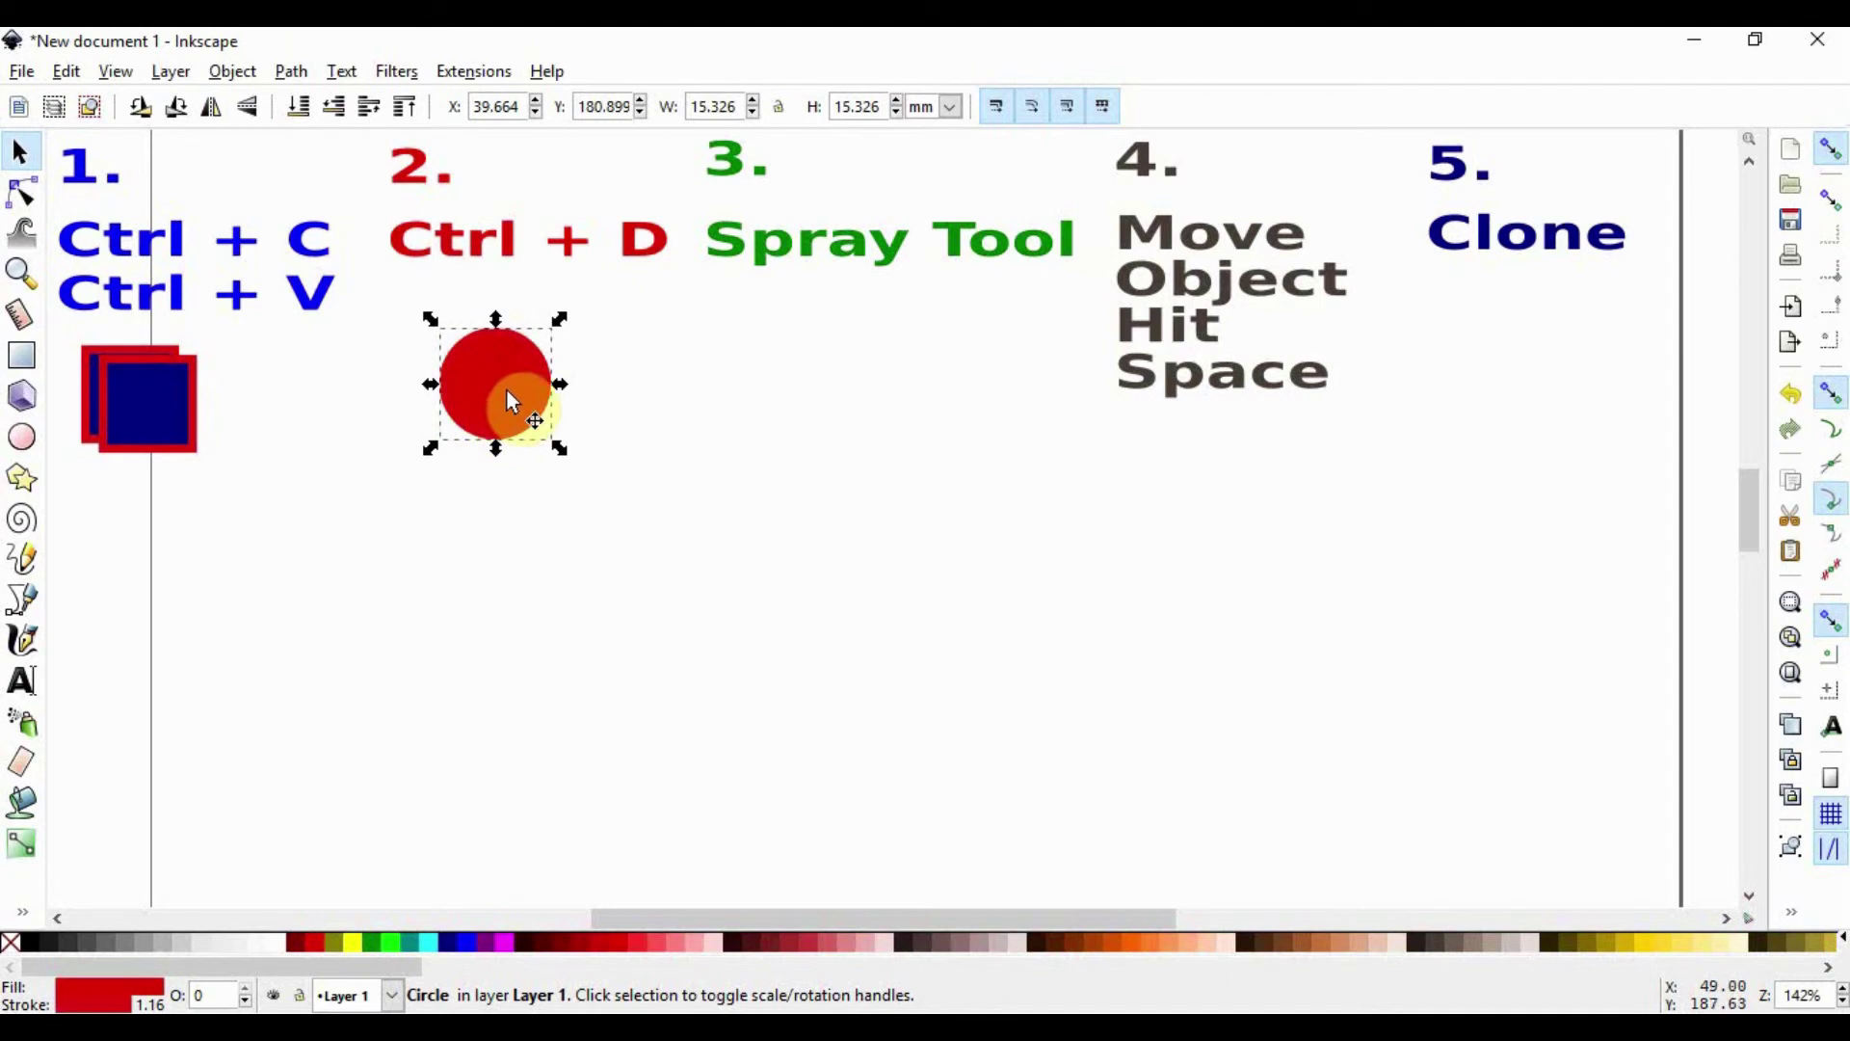
{"action": "key", "text": "ctrl"}
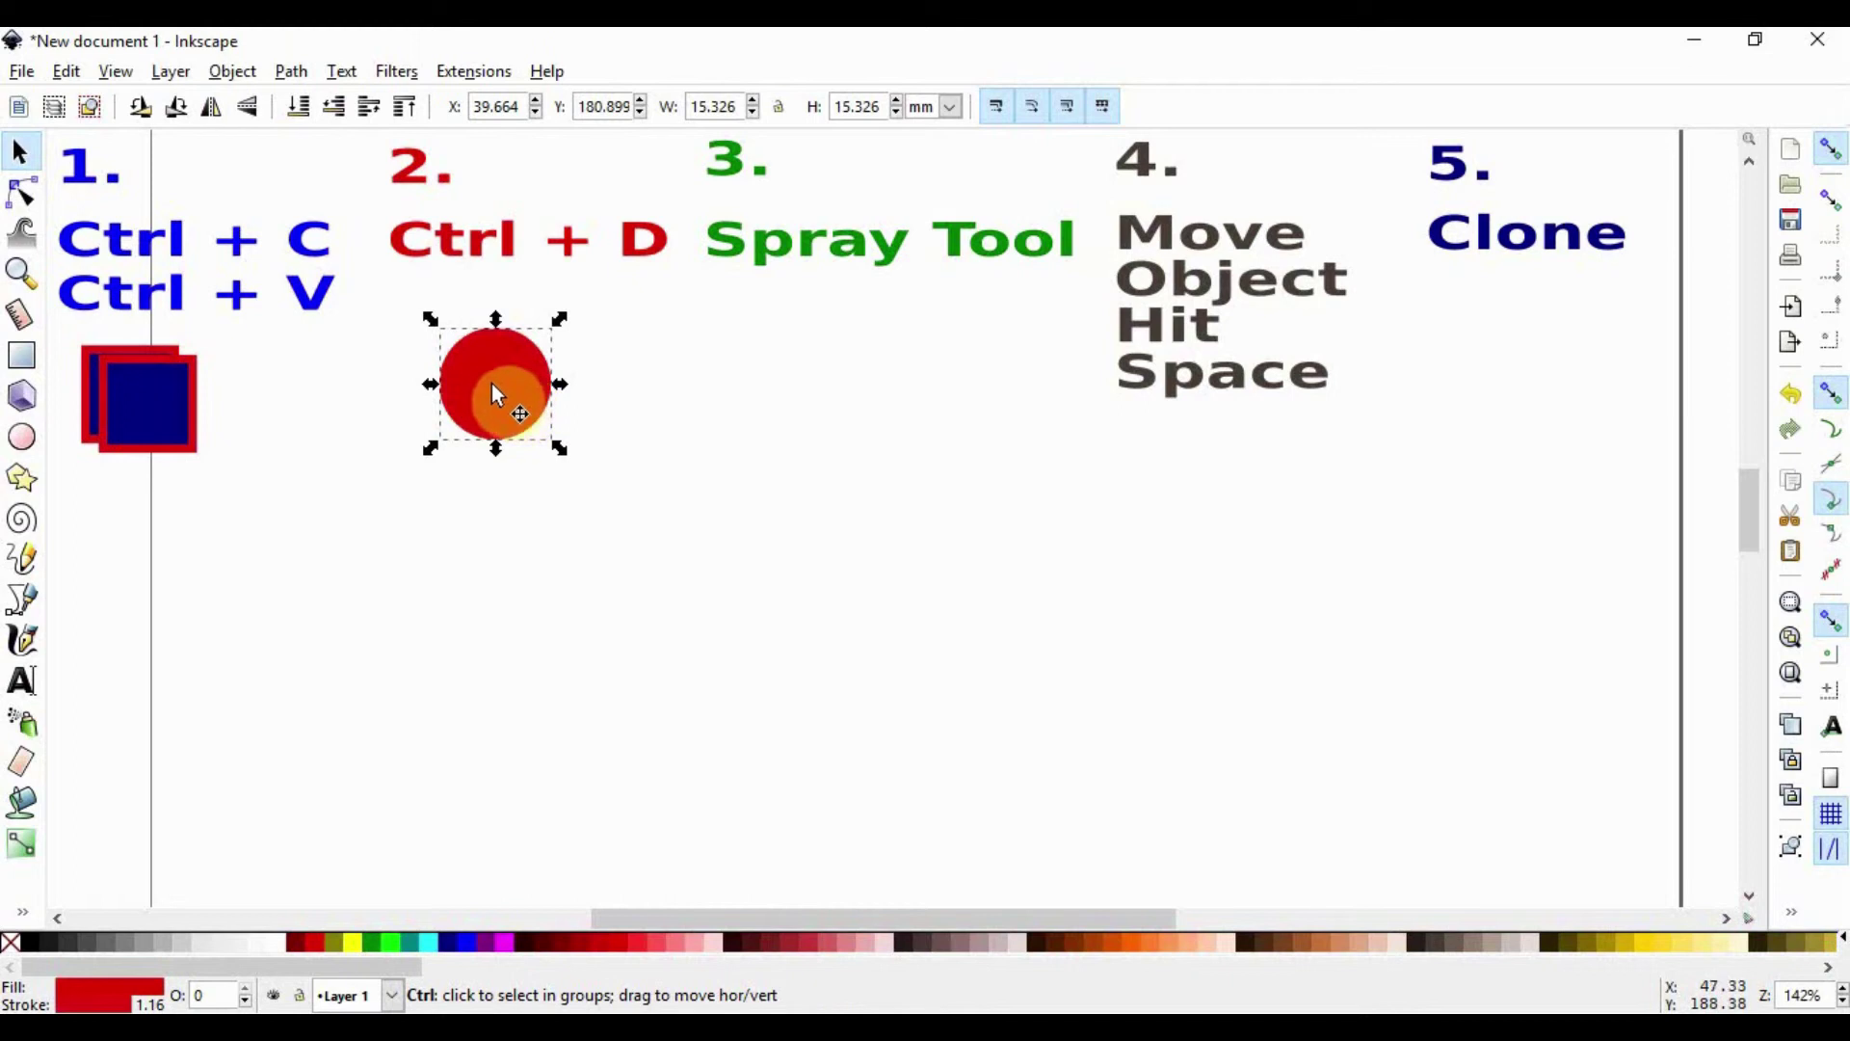
{"action": "mouse_move", "coordinate": [489, 379]}
{"action": "left_mouse_down"}
{"action": "mouse_move", "coordinate": [491, 308]}
{"action": "mouse_move", "coordinate": [486, 372]}
{"action": "mouse_move", "coordinate": [575, 387]}
{"action": "mouse_move", "coordinate": [499, 381]}
{"action": "mouse_move", "coordinate": [522, 389]}
{"action": "left_mouse_up"}
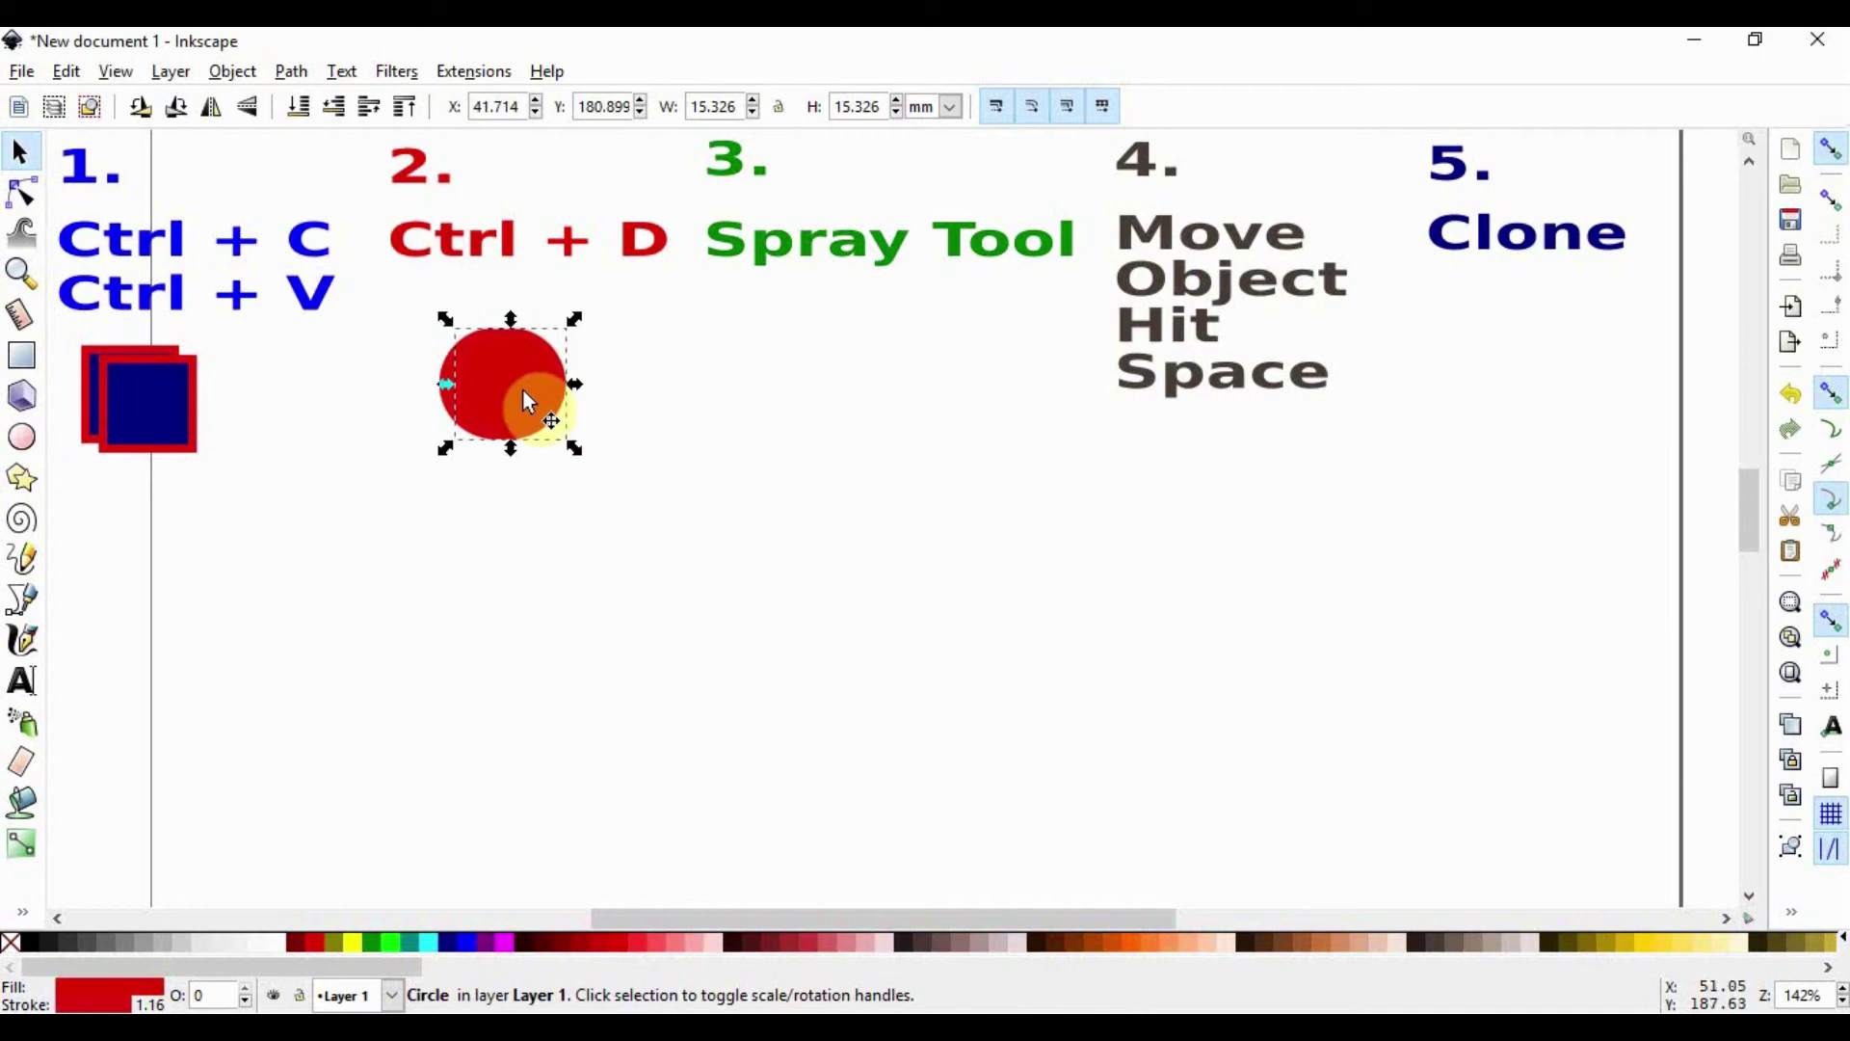
Draw a green star under heading 3 and spray a column of star clones downward beneath it.
{"action": "left_click", "coordinate": [856, 353]}
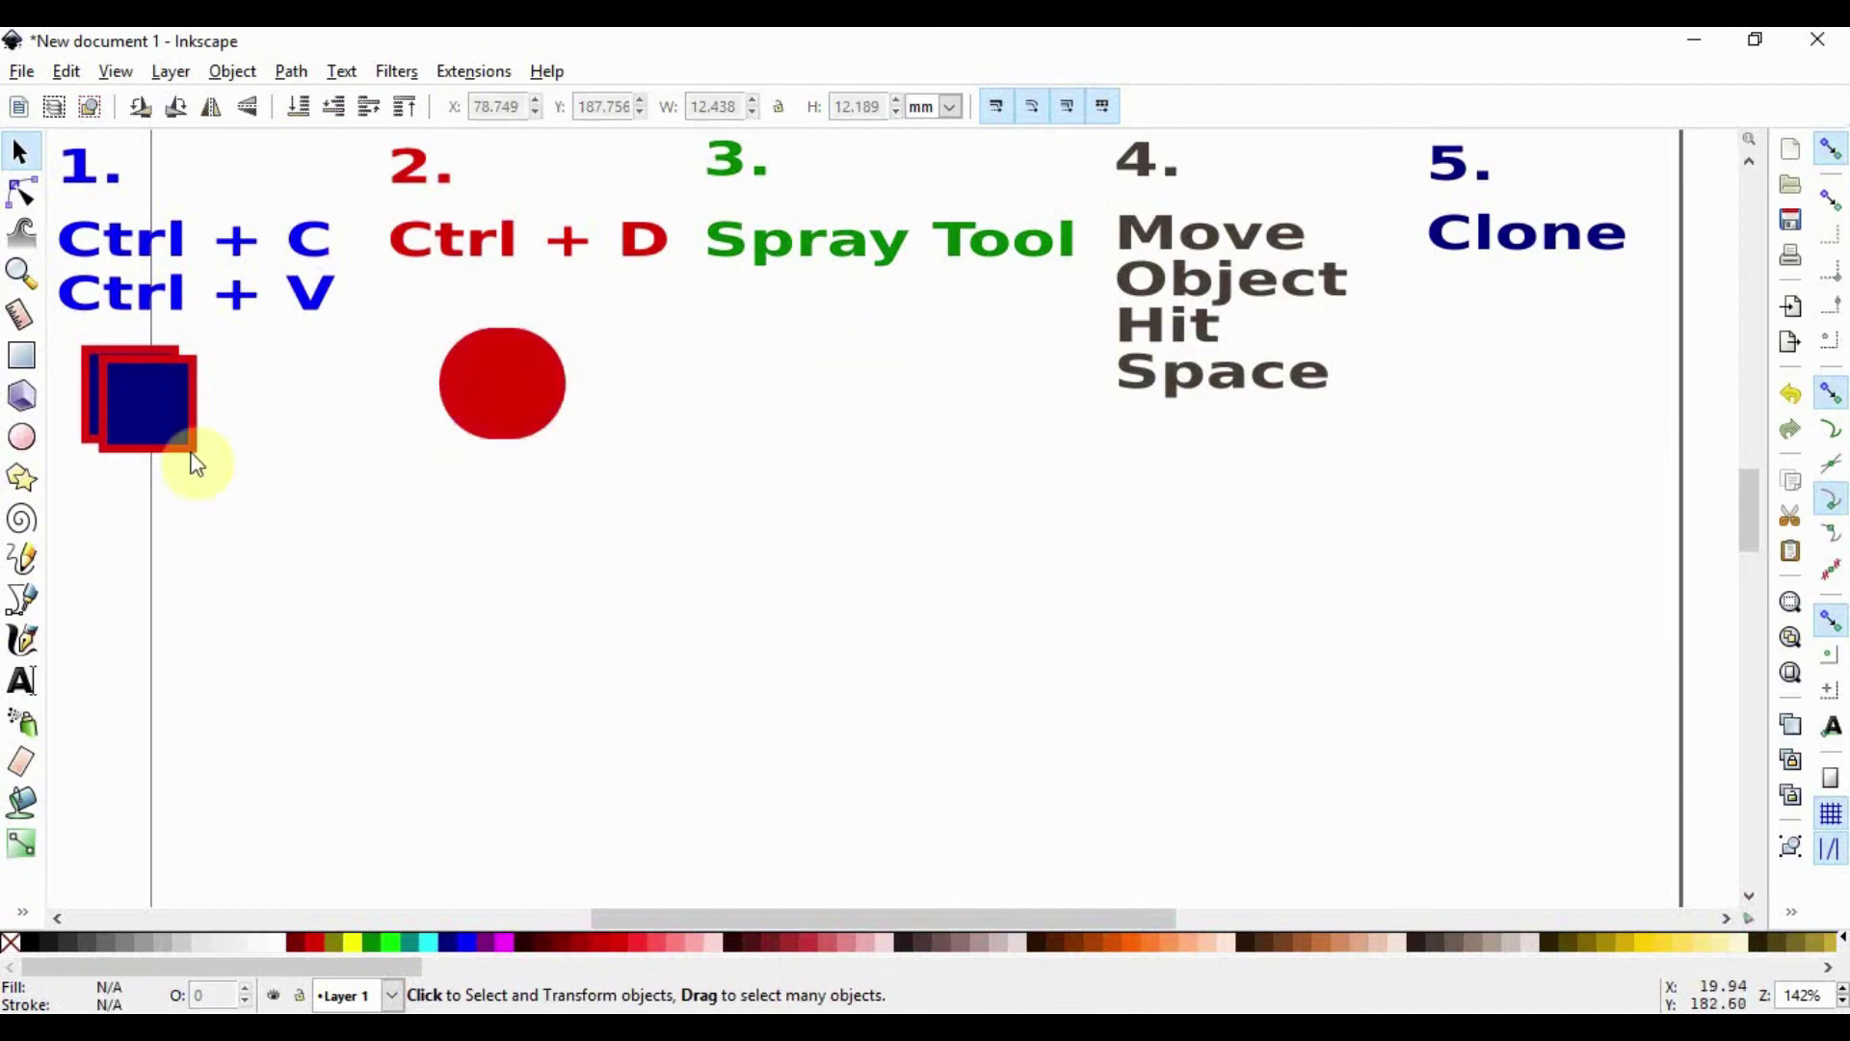
{"action": "left_click", "coordinate": [23, 478]}
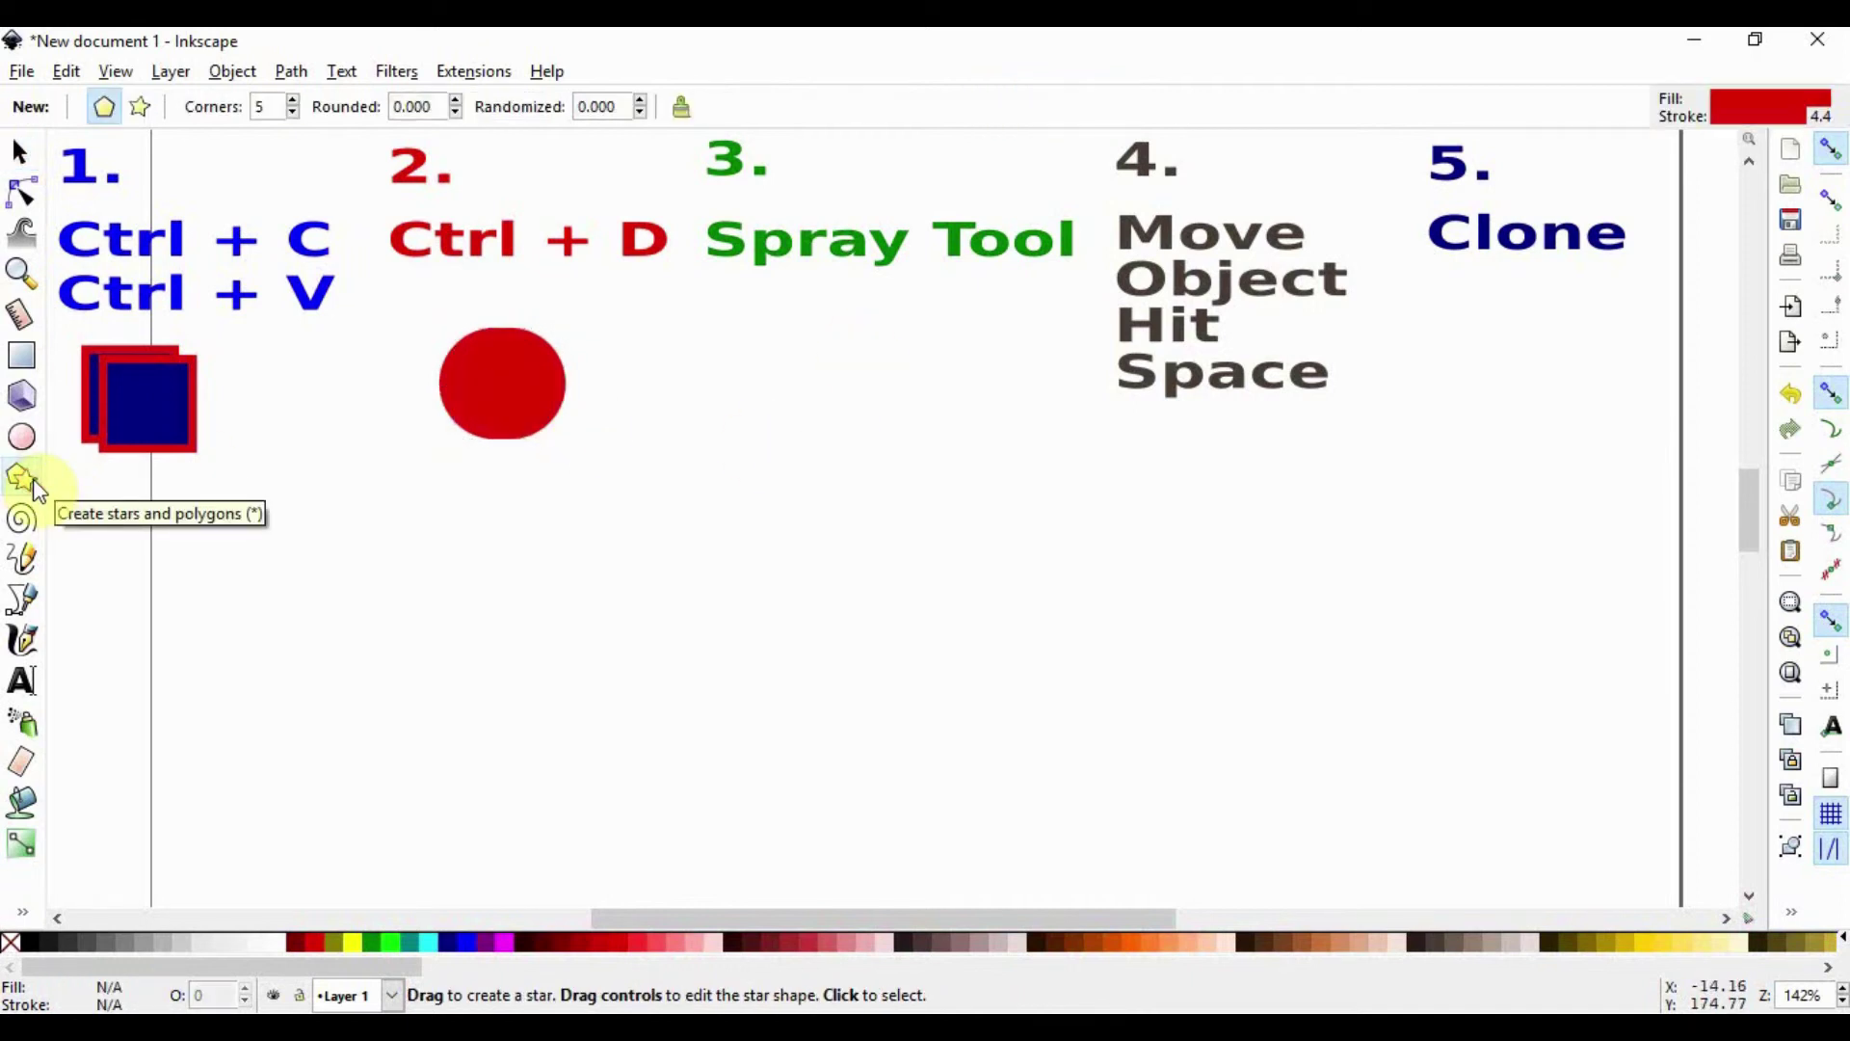
{"action": "left_click_drag", "start_coordinate": [767, 363], "coordinate": [797, 397]}
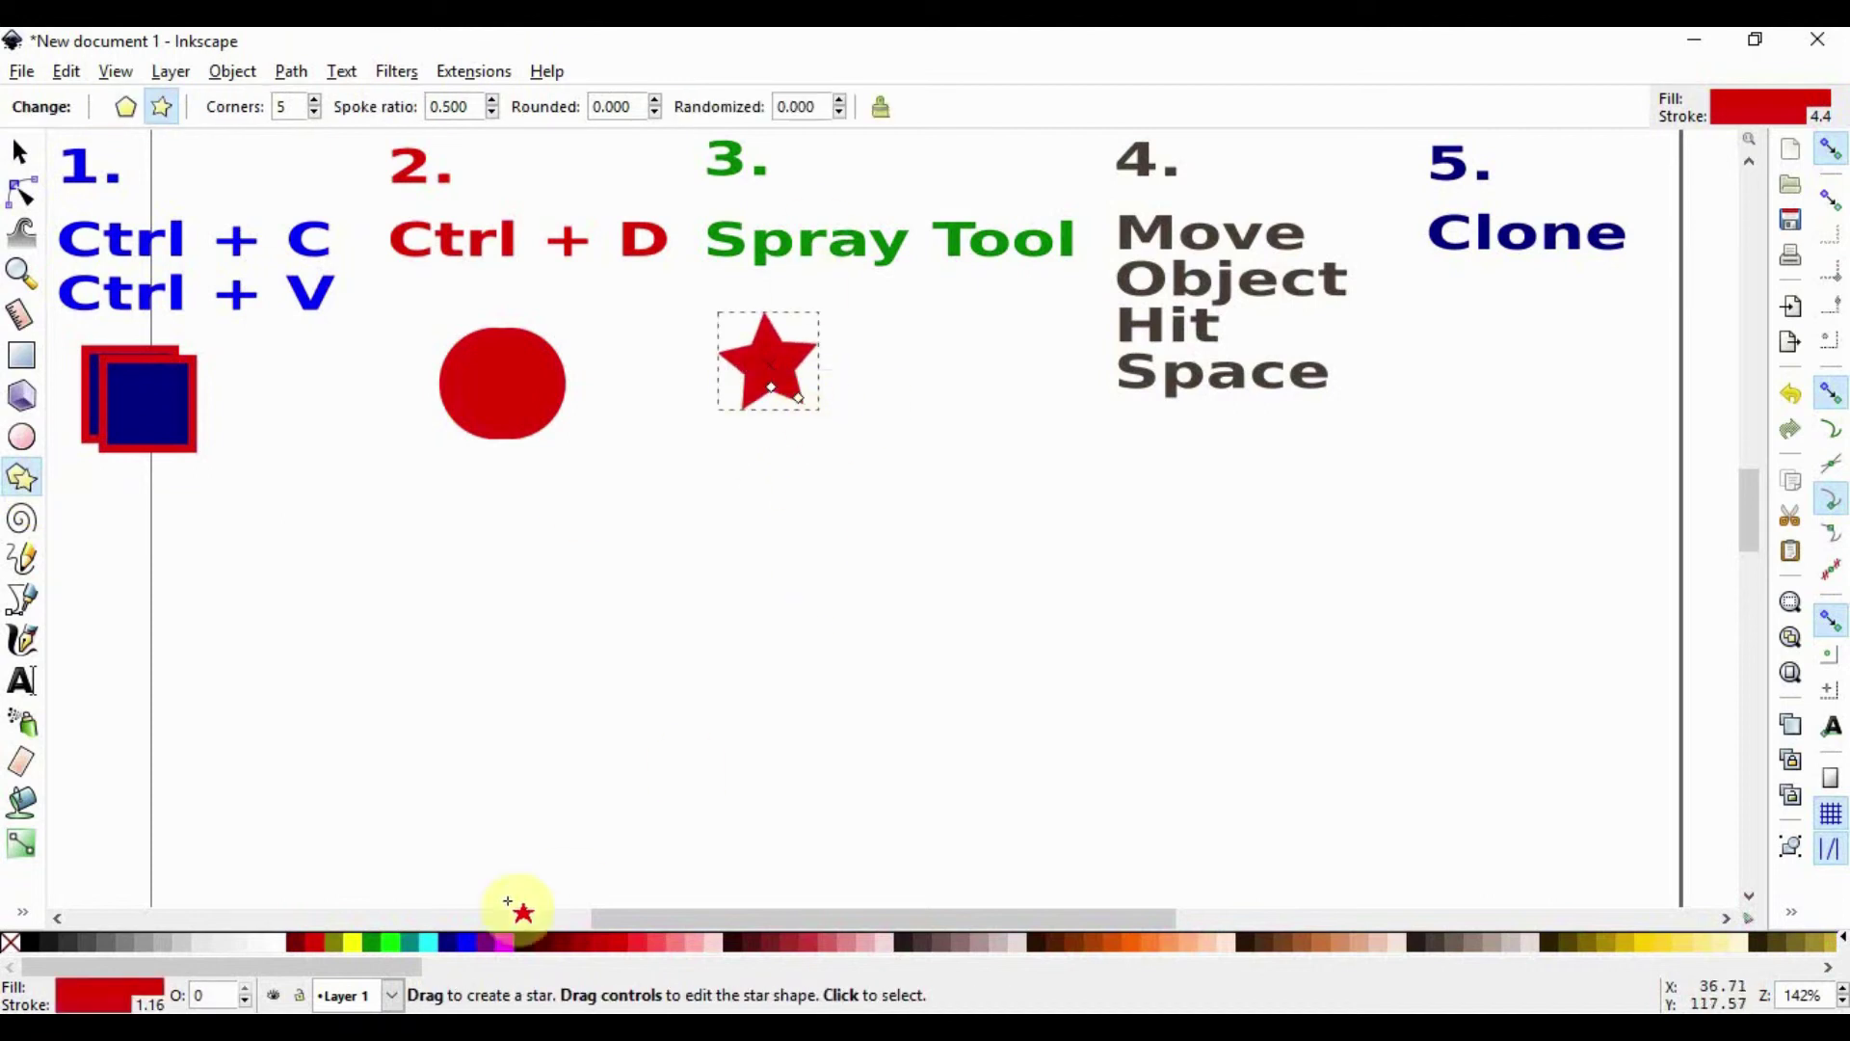
{"action": "left_click", "coordinate": [371, 944]}
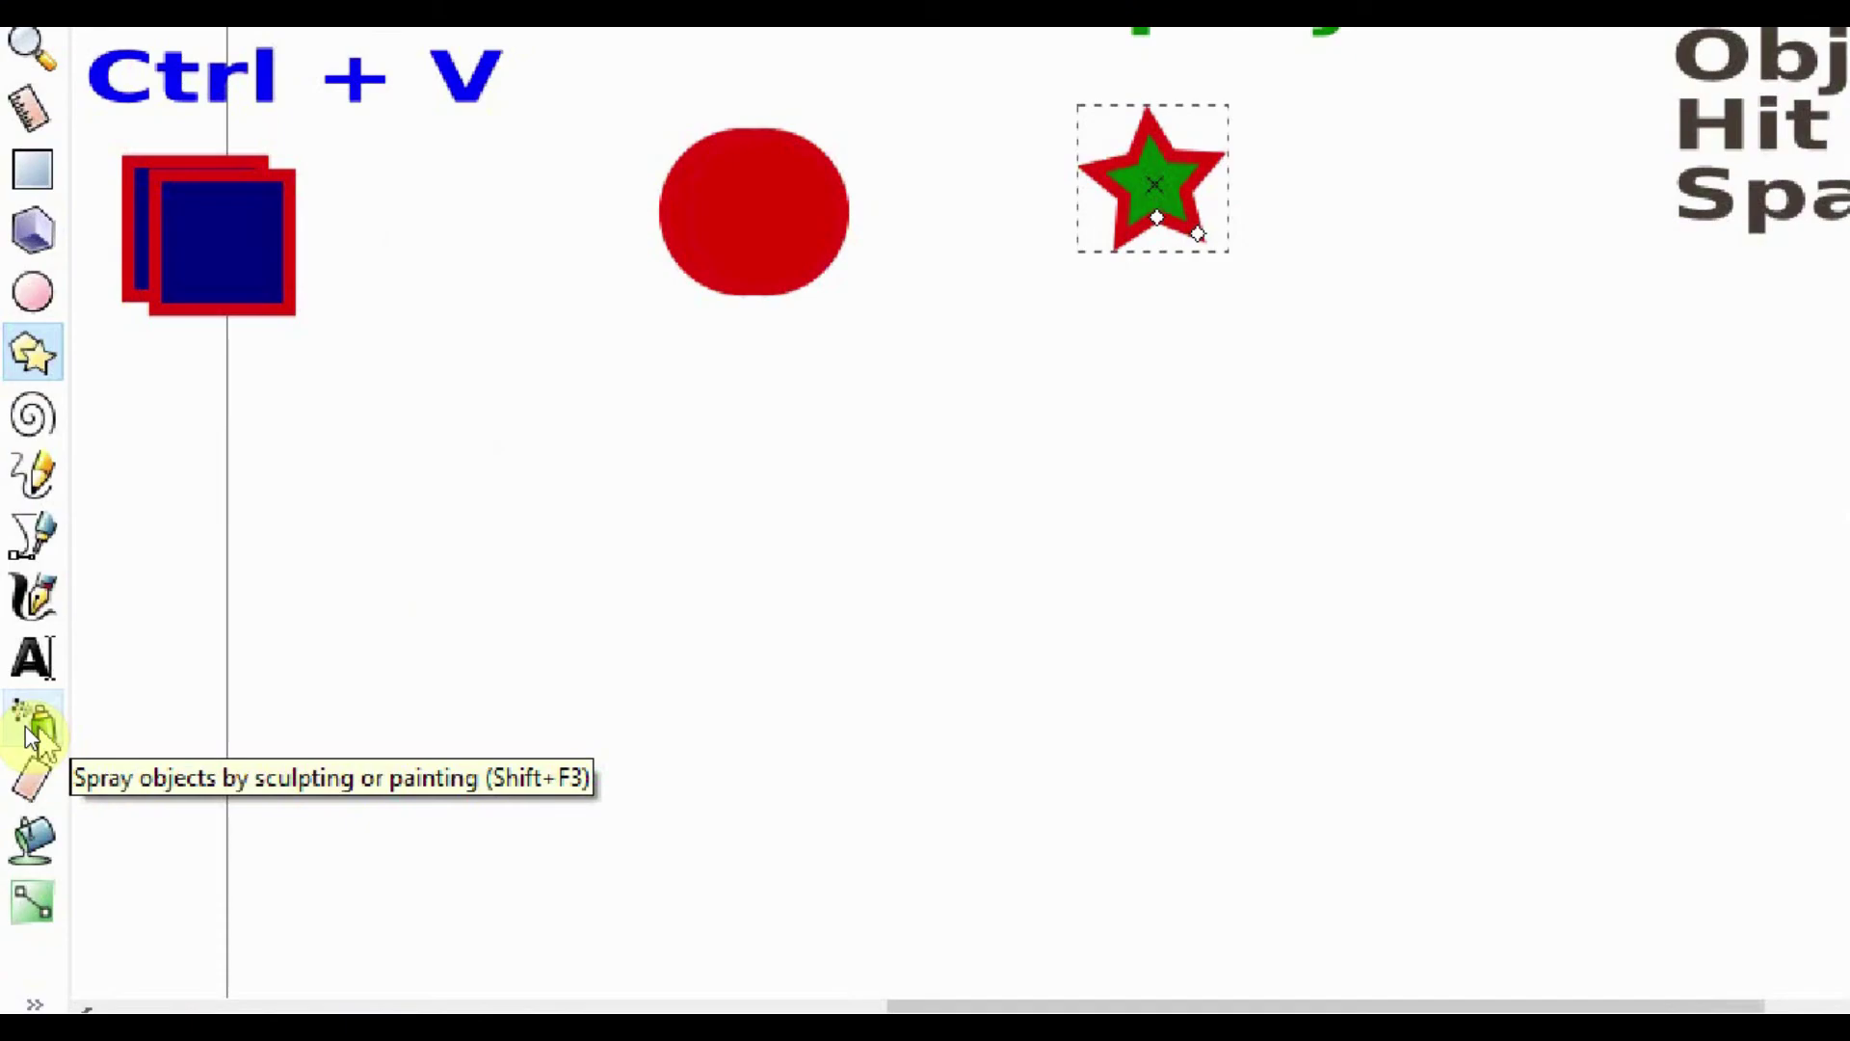
{"action": "left_click", "coordinate": [31, 725]}
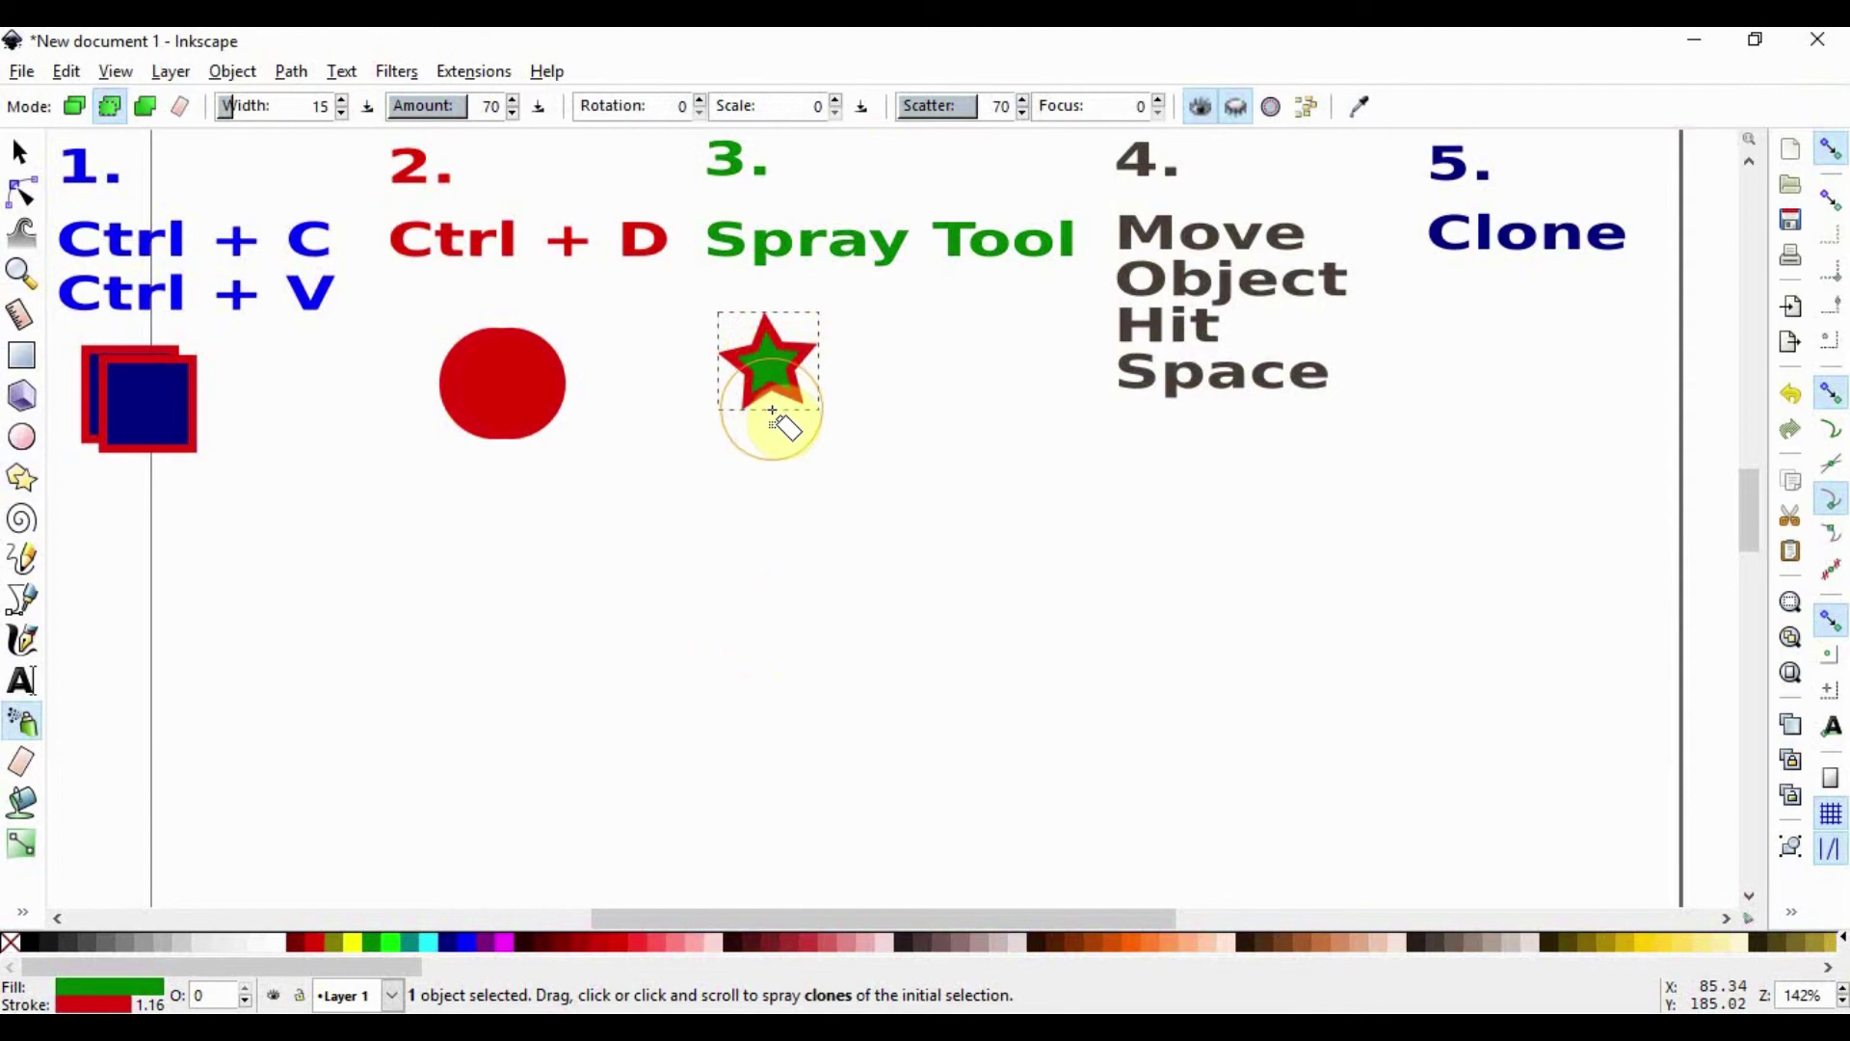
{"action": "mouse_move", "coordinate": [759, 443]}
{"action": "left_mouse_down"}
{"action": "mouse_move", "coordinate": [751, 493]}
{"action": "mouse_move", "coordinate": [820, 476]}
{"action": "mouse_move", "coordinate": [799, 522]}
{"action": "mouse_move", "coordinate": [781, 442]}
{"action": "mouse_move", "coordinate": [788, 618]}
{"action": "mouse_move", "coordinate": [717, 678]}
{"action": "mouse_move", "coordinate": [803, 690]}
{"action": "mouse_move", "coordinate": [789, 674]}
{"action": "mouse_move", "coordinate": [771, 712]}
{"action": "mouse_move", "coordinate": [719, 731]}
{"action": "mouse_move", "coordinate": [783, 686]}
{"action": "mouse_move", "coordinate": [765, 497]}
{"action": "mouse_move", "coordinate": [785, 619]}
{"action": "left_mouse_up"}
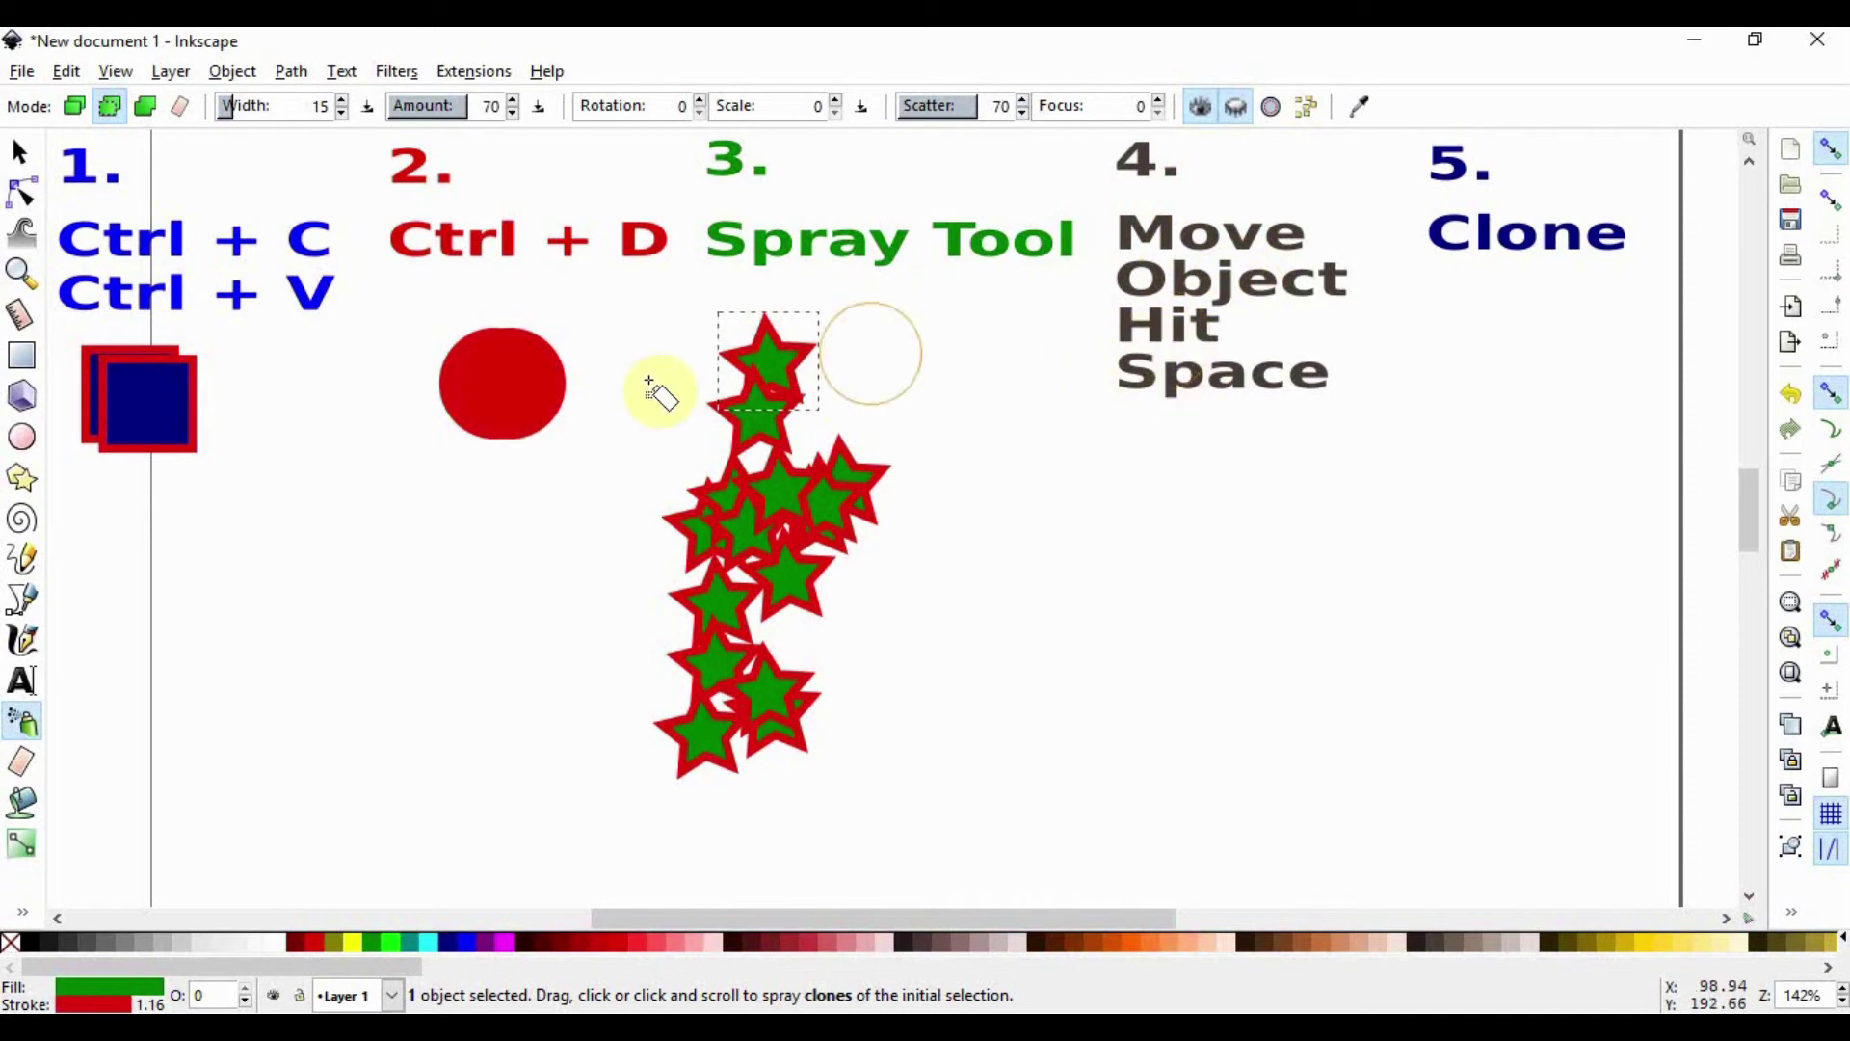
Draw a dark grey pentagon under heading 4.
{"action": "left_click", "coordinate": [23, 479]}
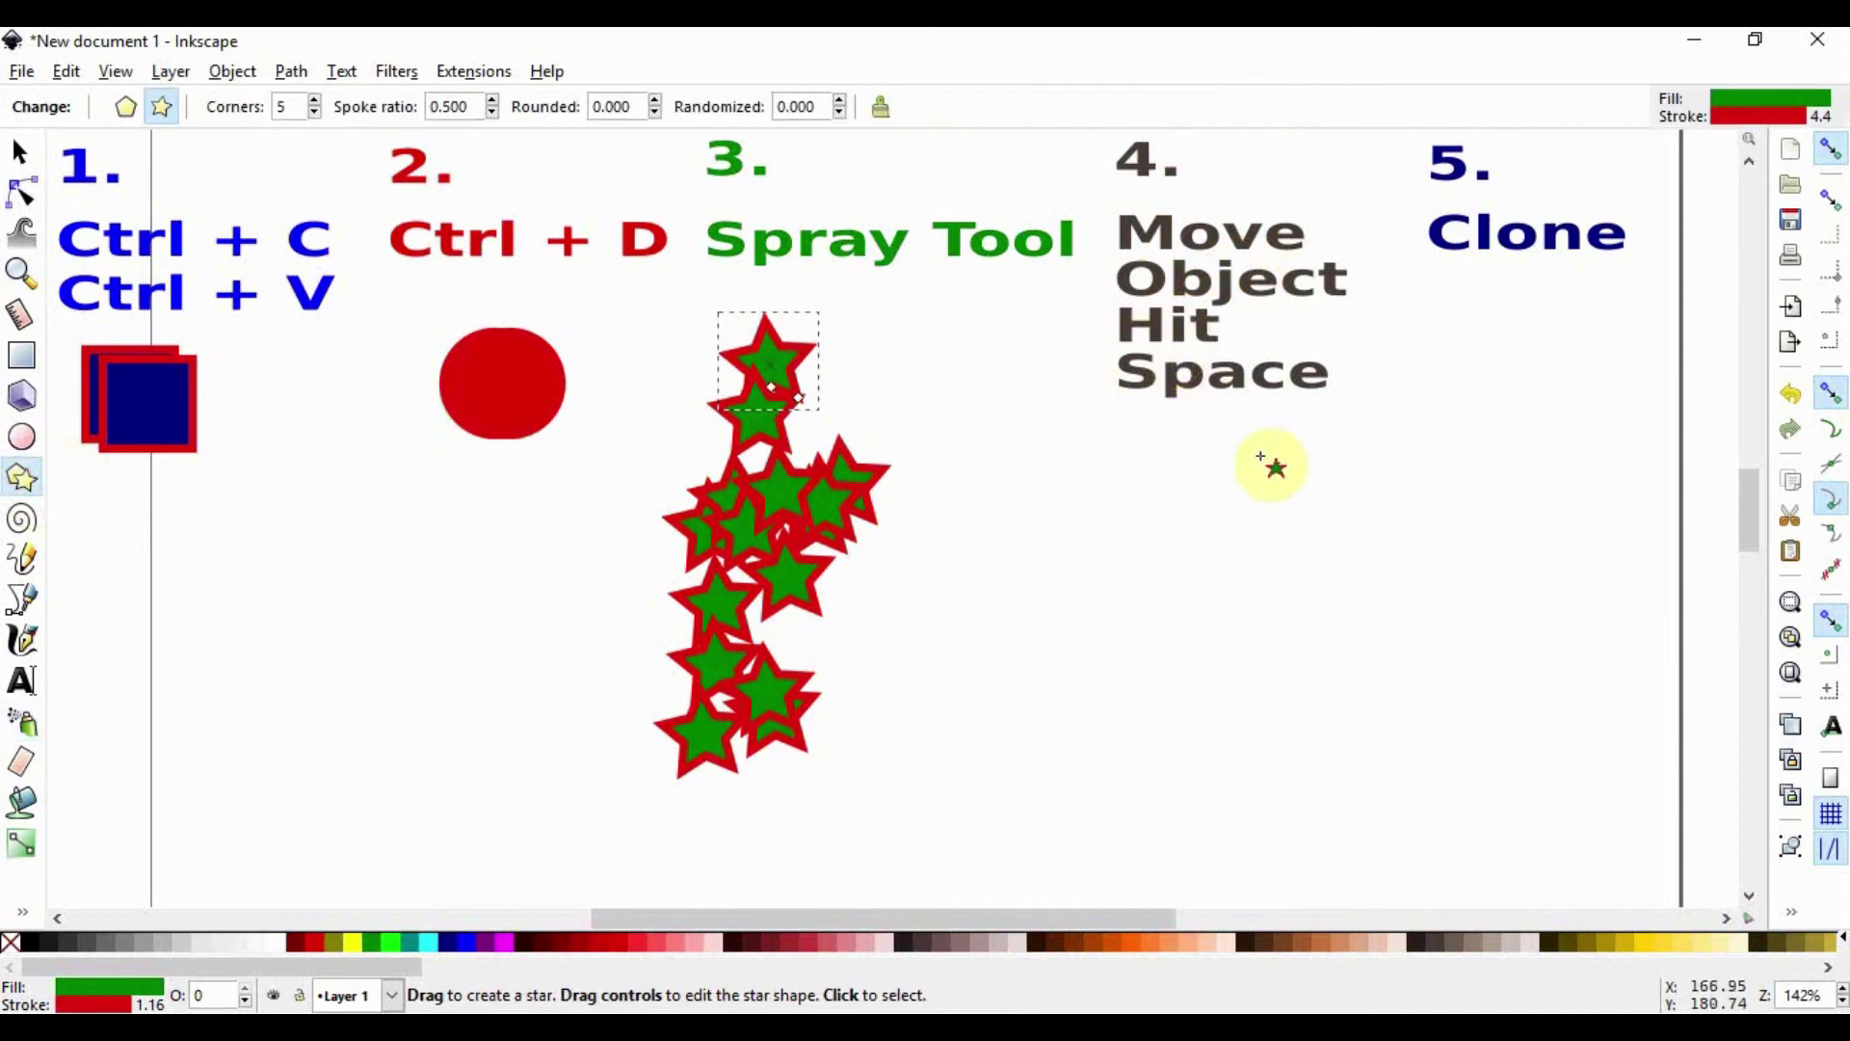
{"action": "left_click_drag", "start_coordinate": [1149, 444], "coordinate": [1200, 486]}
{"action": "left_click", "coordinate": [129, 110]}
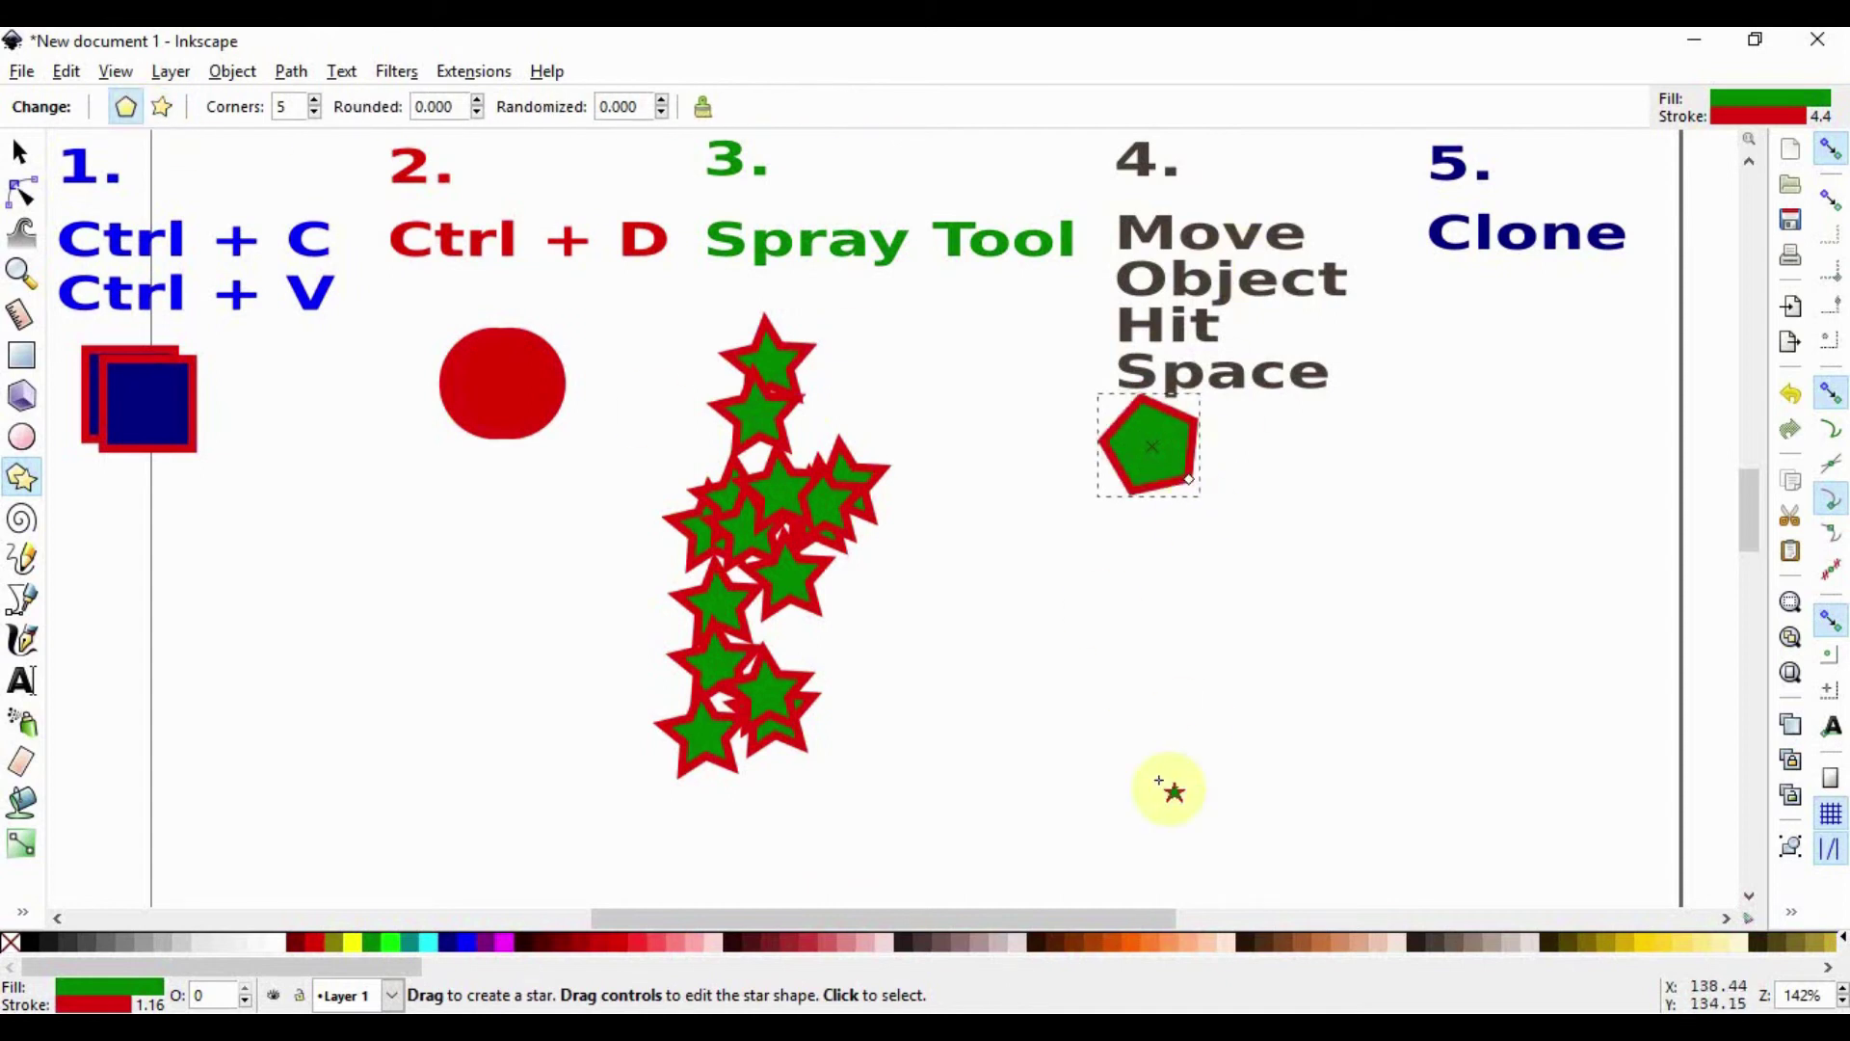
{"action": "left_click", "coordinate": [927, 944]}
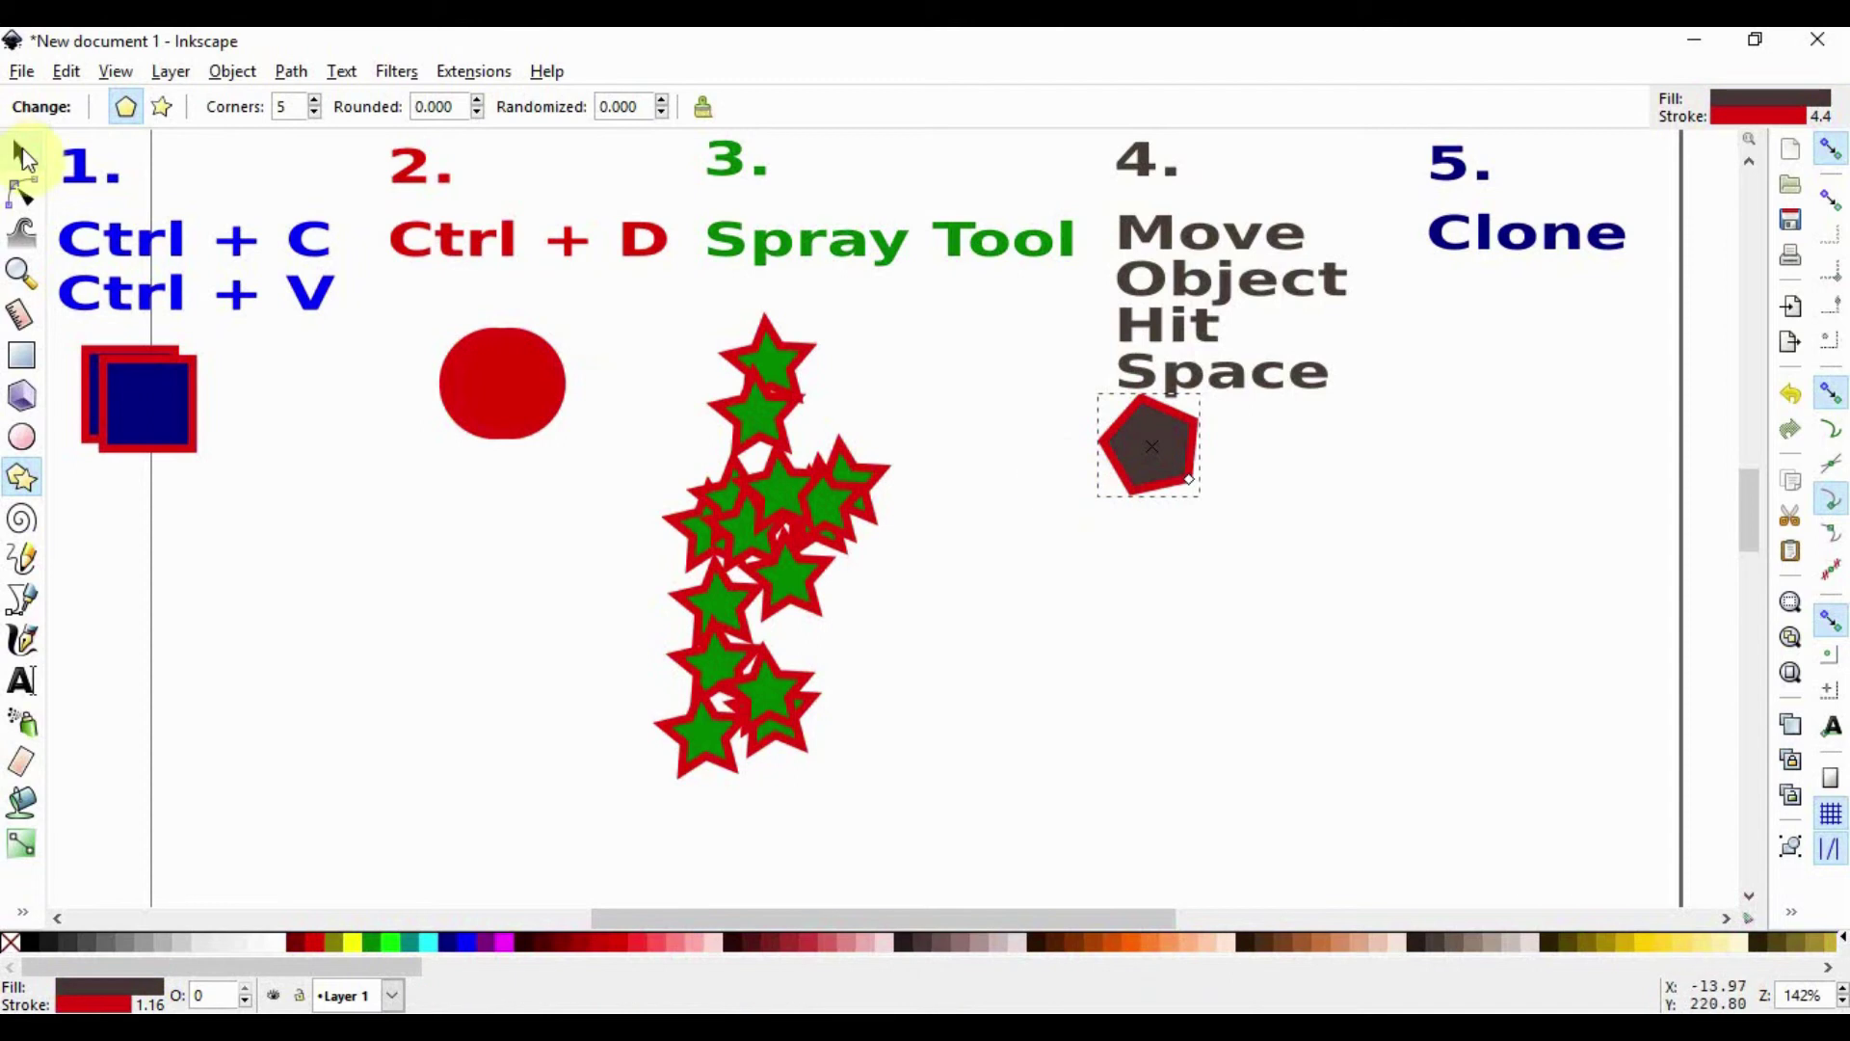
Drag the pentagon downward while stamping copies to leave a U-shaped trail.
{"action": "left_click", "coordinate": [19, 152]}
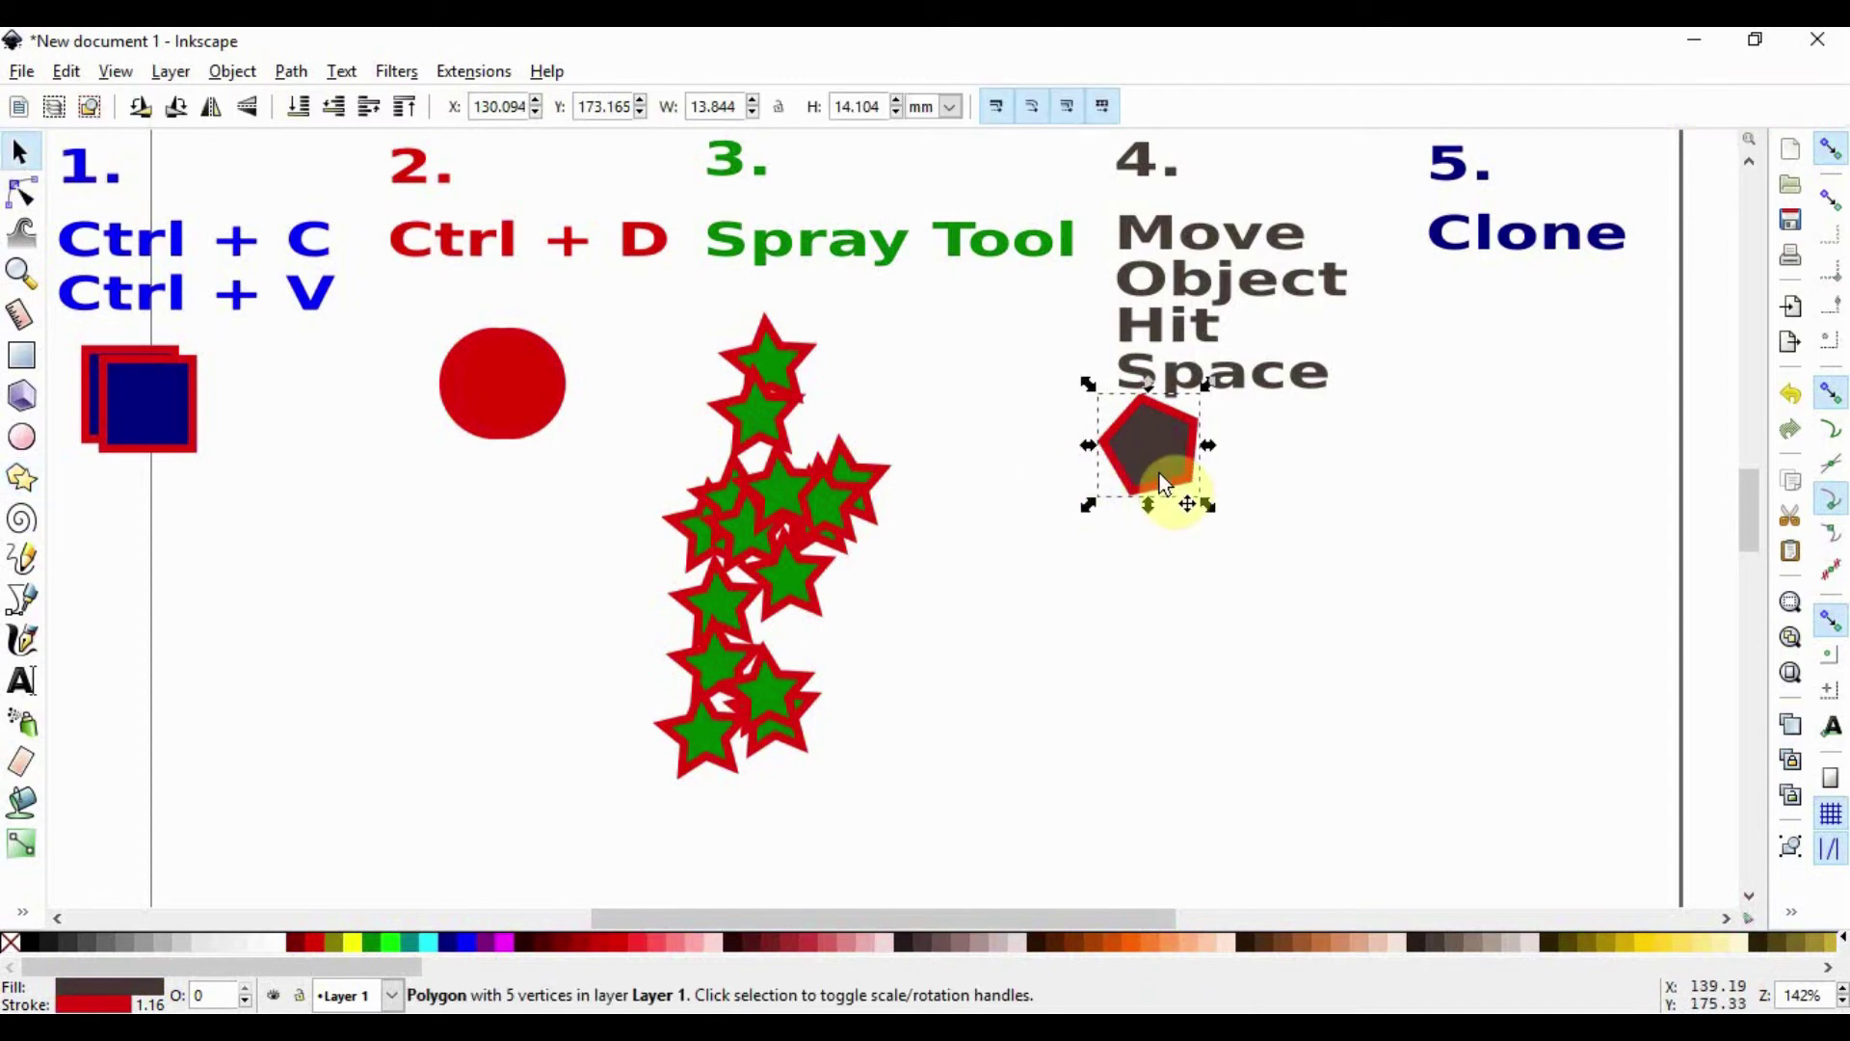
{"action": "mouse_move", "coordinate": [1150, 468]}
{"action": "left_mouse_down"}
{"action": "mouse_move", "coordinate": [1164, 640]}
{"action": "mouse_move", "coordinate": [1216, 686]}
{"action": "mouse_move", "coordinate": [1247, 679]}
{"action": "mouse_move", "coordinate": [1287, 536]}
{"action": "mouse_move", "coordinate": [1315, 561]}
{"action": "mouse_move", "coordinate": [1339, 649]}
{"action": "mouse_move", "coordinate": [1333, 715]}
{"action": "mouse_move", "coordinate": [1252, 802]}
{"action": "mouse_move", "coordinate": [1147, 789]}
{"action": "mouse_move", "coordinate": [1078, 714]}
{"action": "mouse_move", "coordinate": [1048, 599]}
{"action": "left_mouse_up"}
{"action": "key", "text": "space"}
{"action": "key", "text": "space"}
{"action": "key", "text": "space"}
{"action": "key", "text": "space"}
{"action": "key", "text": "space"}
{"action": "key", "text": "space"}
{"action": "key", "text": "space"}
{"action": "key", "text": "space"}
{"action": "key", "text": "space"}
{"action": "key", "text": "space"}
{"action": "key", "text": "space"}
{"action": "key", "text": "space"}
{"action": "key", "text": "space"}
{"action": "key", "text": "space"}
{"action": "key", "text": "space"}
{"action": "key", "text": "space"}
{"action": "key", "text": "space"}
{"action": "key", "text": "space"}
{"action": "key", "text": "space"}
{"action": "key", "text": "space"}
{"action": "key", "text": "space"}
{"action": "key", "text": "space"}
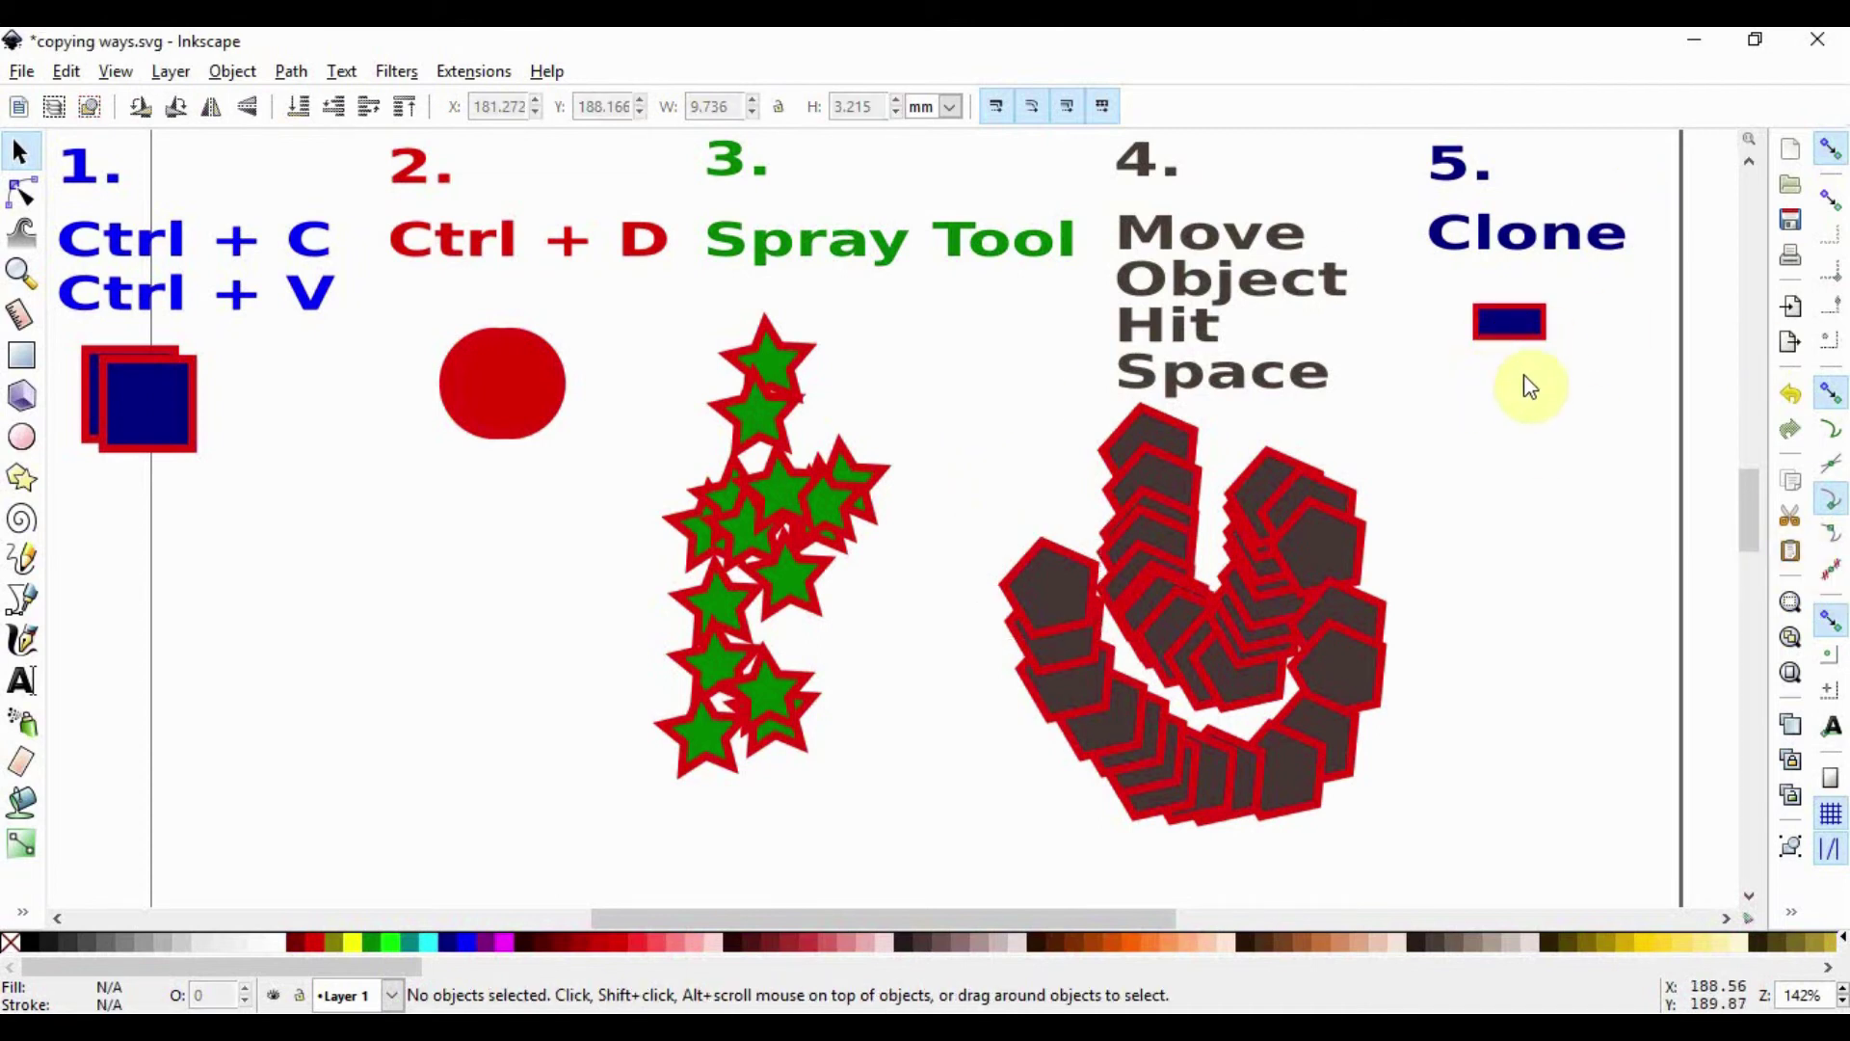
Create a linked clone of the blue rectangle with Edit > Clone and move it to the right.
{"action": "left_click", "coordinate": [29, 154]}
{"action": "left_click", "coordinate": [1515, 321]}
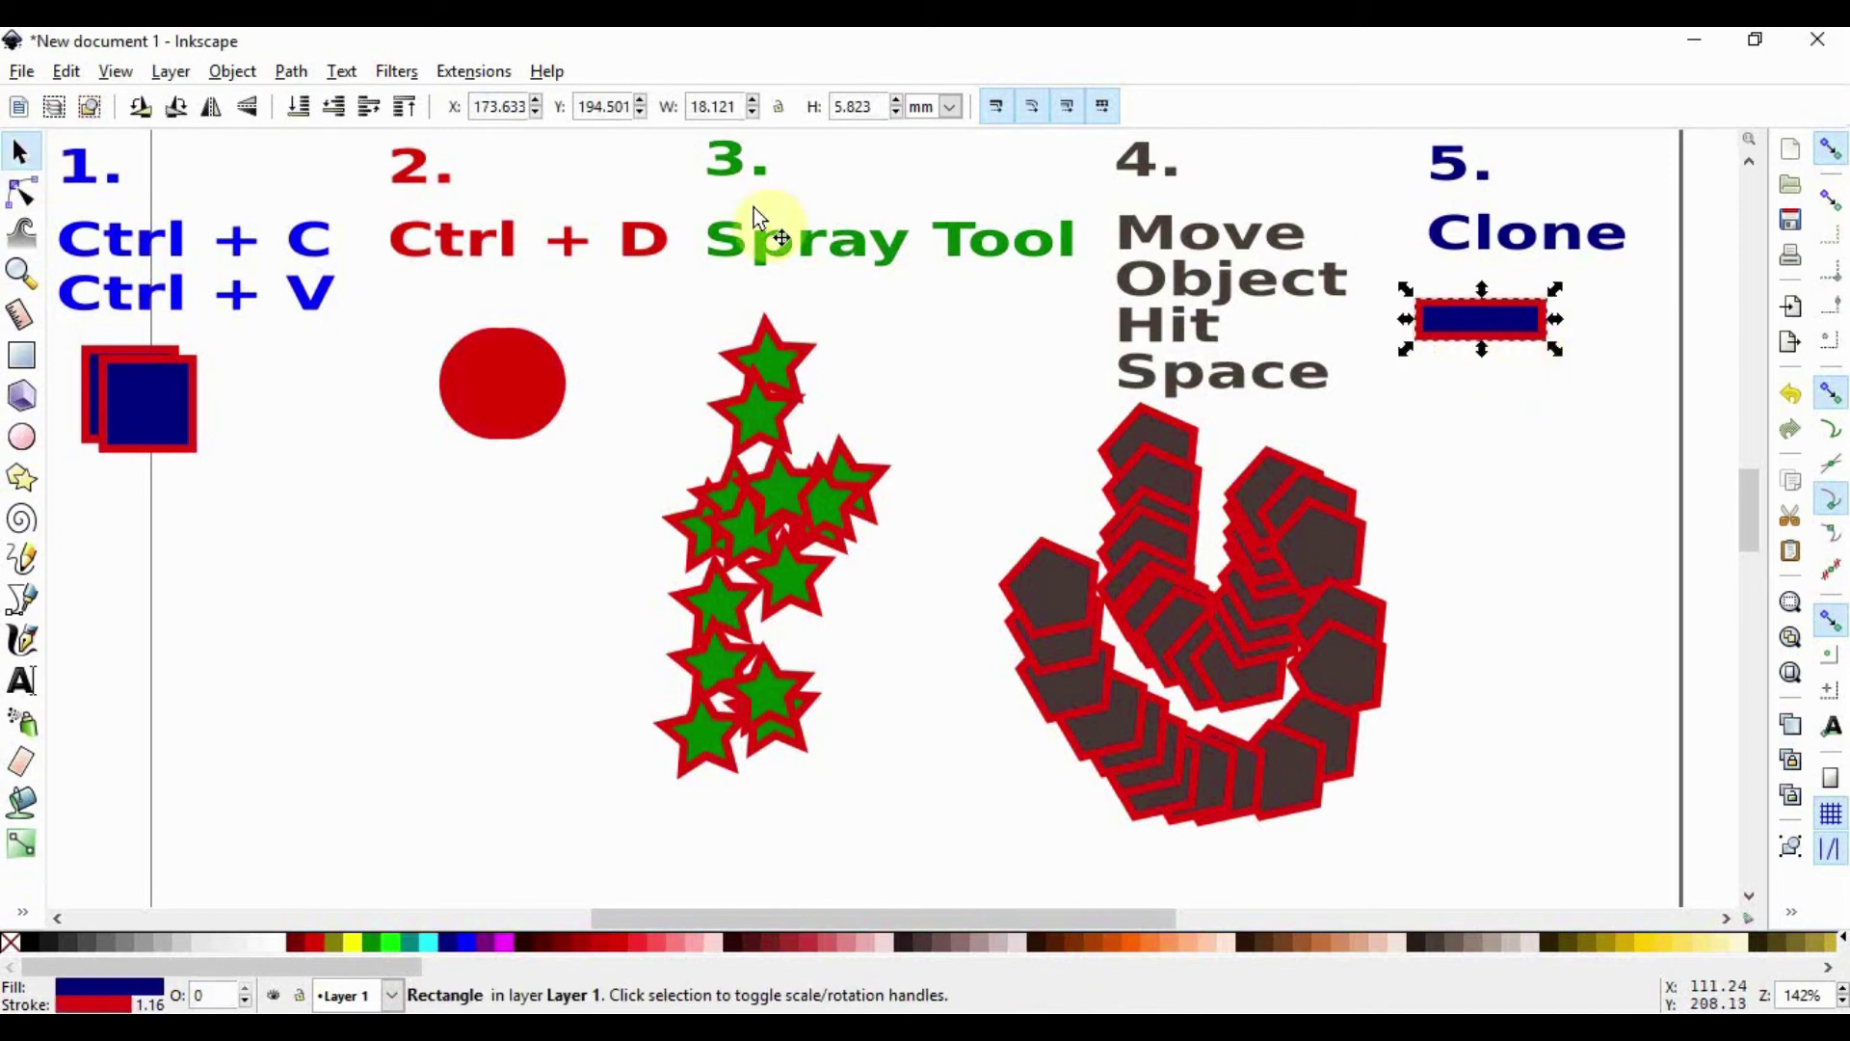
{"action": "left_click", "coordinate": [68, 72]}
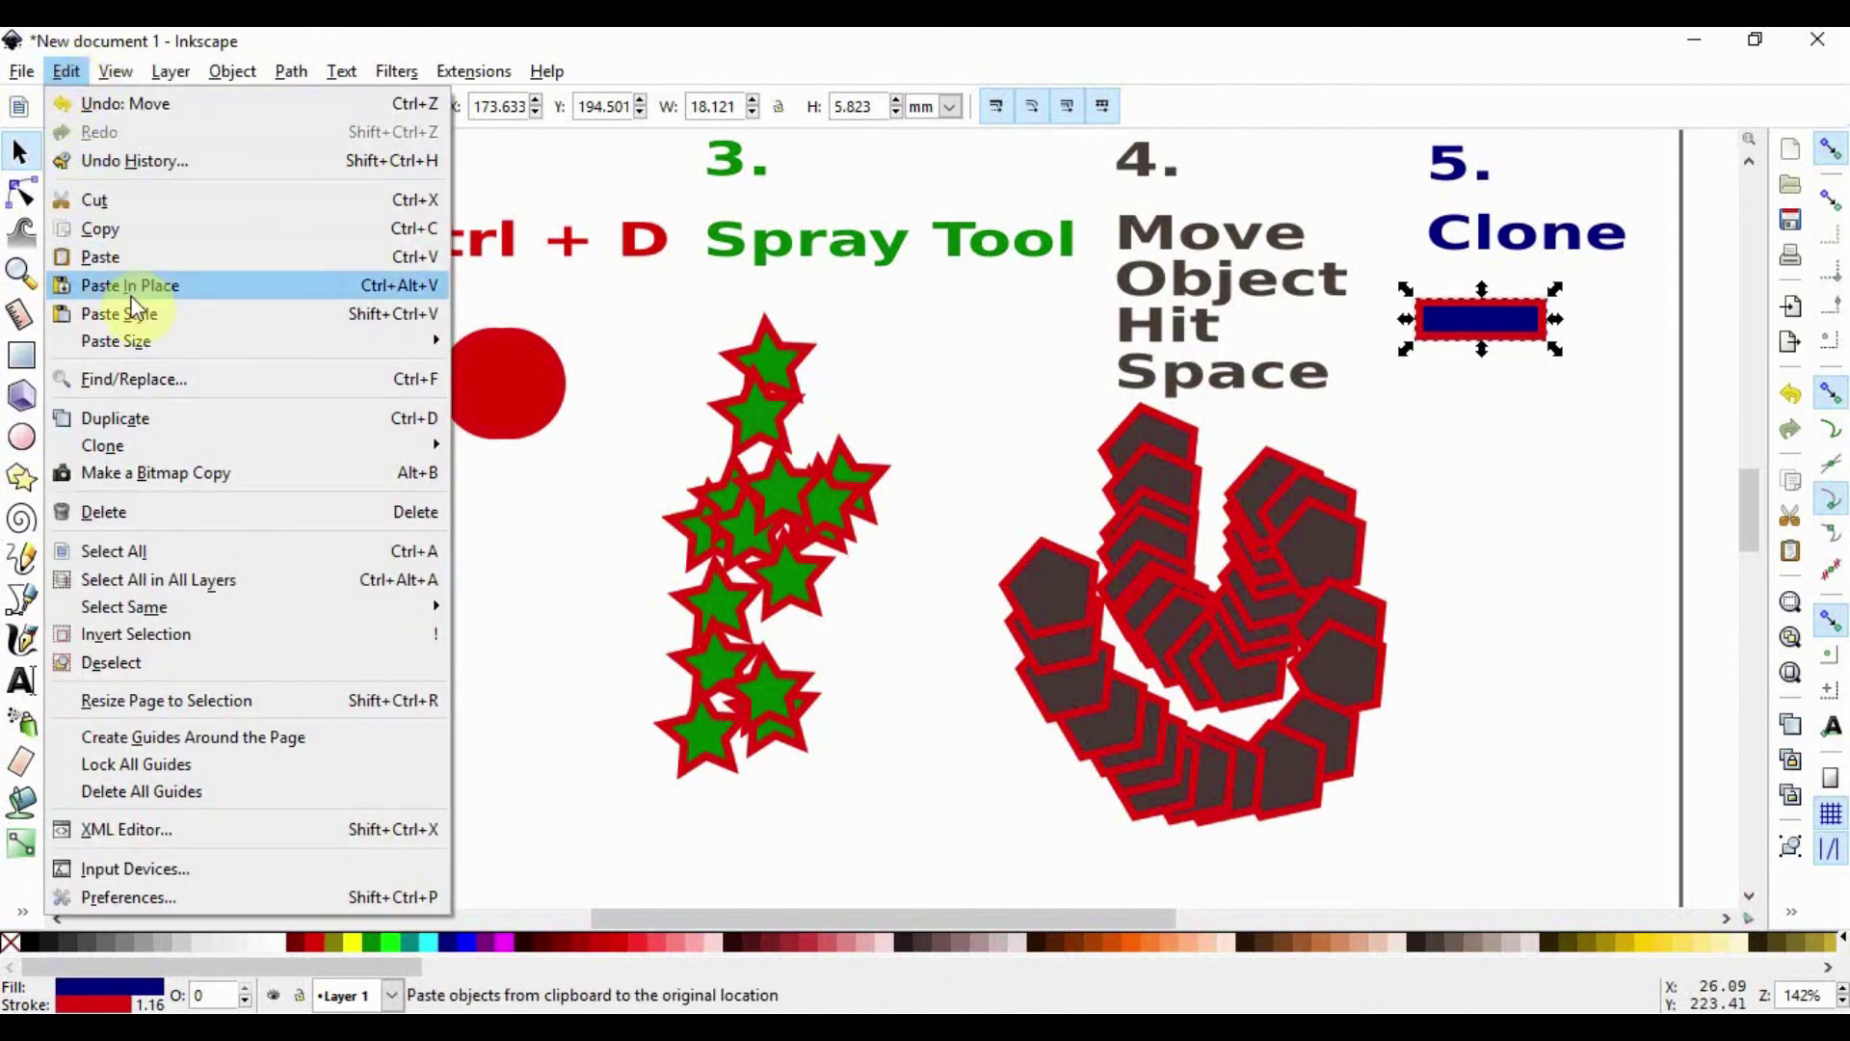
{"action": "mouse_move", "coordinate": [141, 447]}
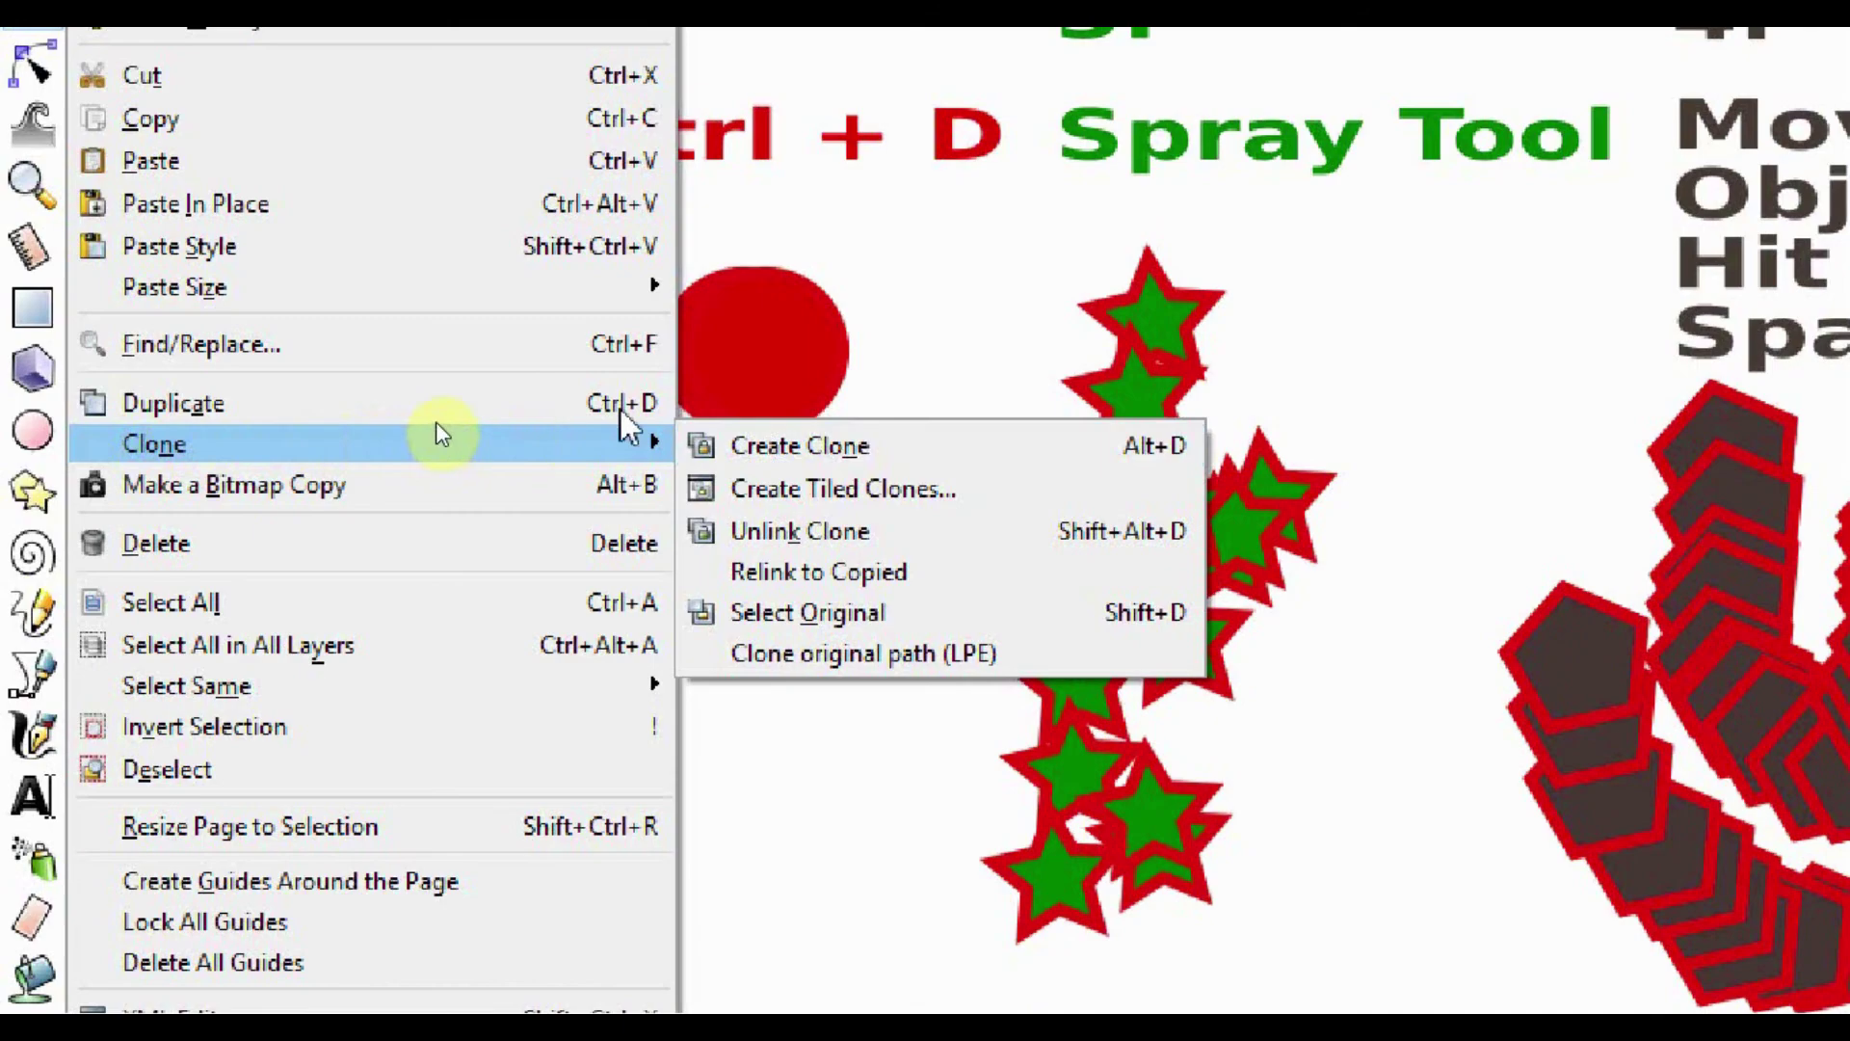
{"action": "left_click", "coordinate": [826, 447]}
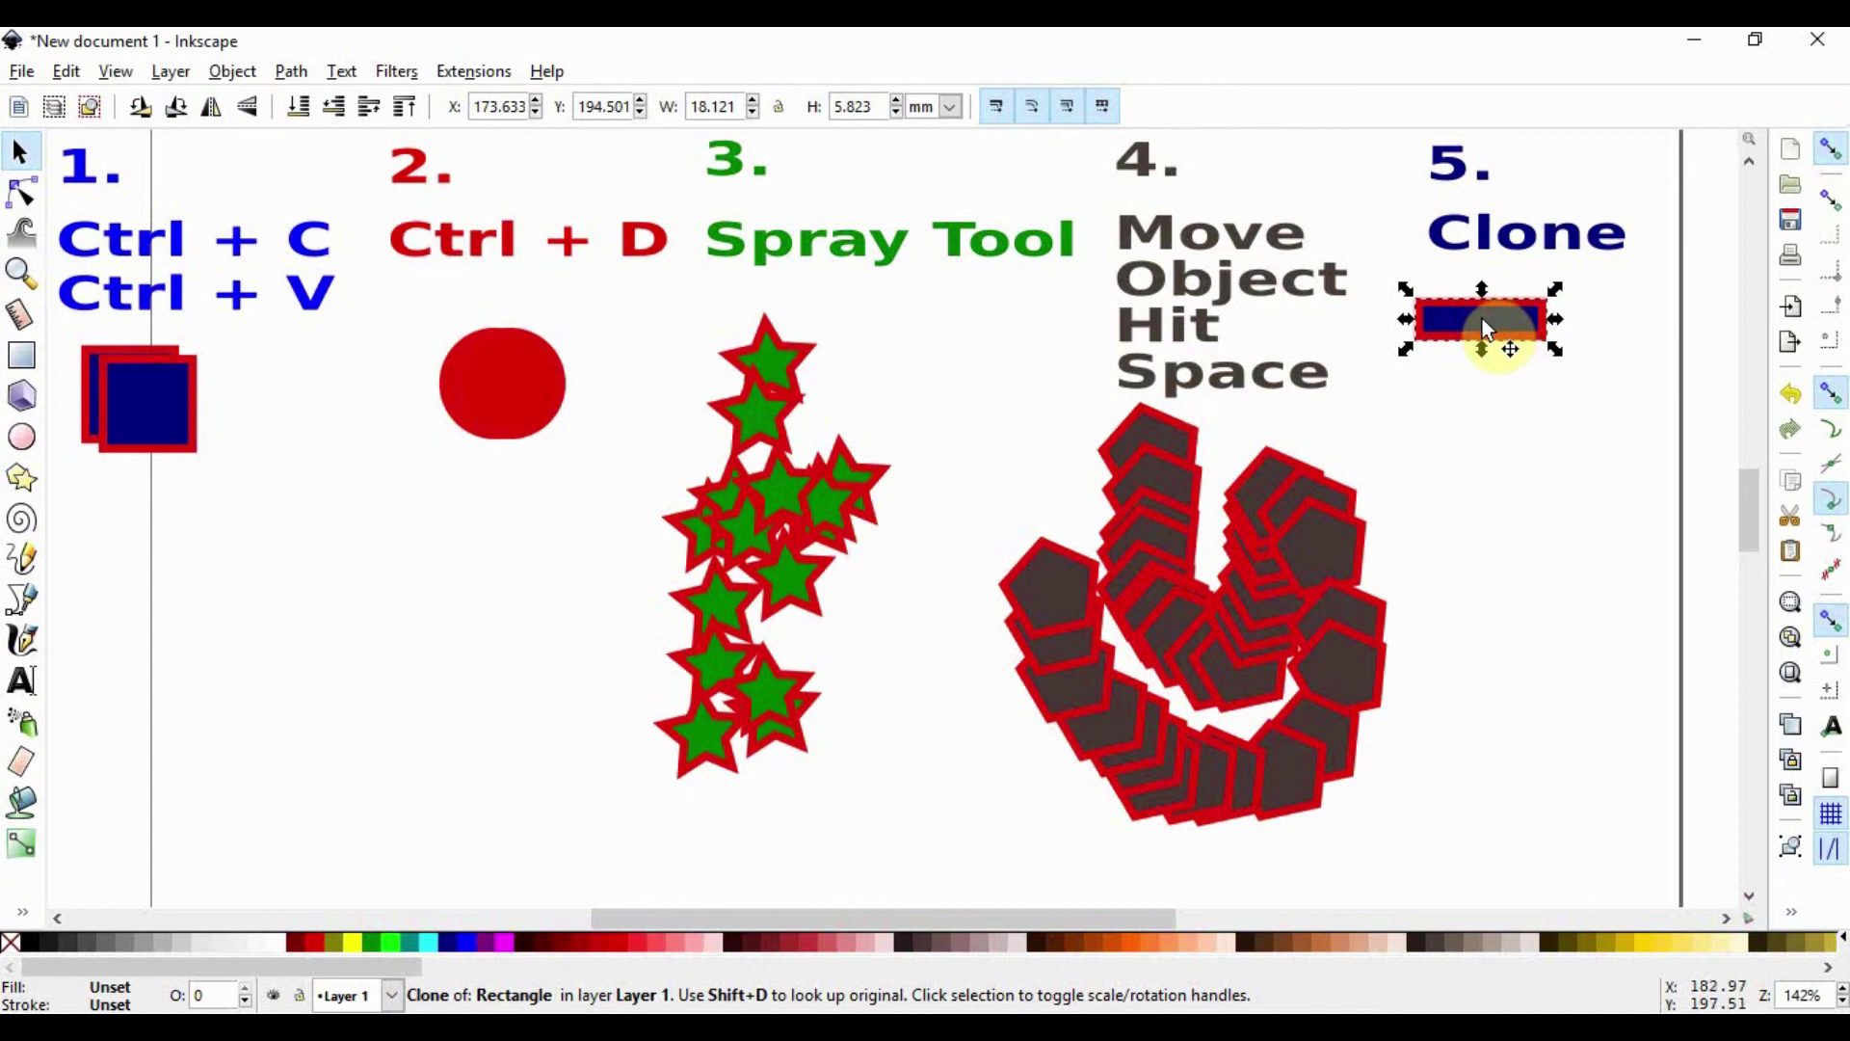
{"action": "left_click_drag", "start_coordinate": [1482, 318], "coordinate": [1657, 318]}
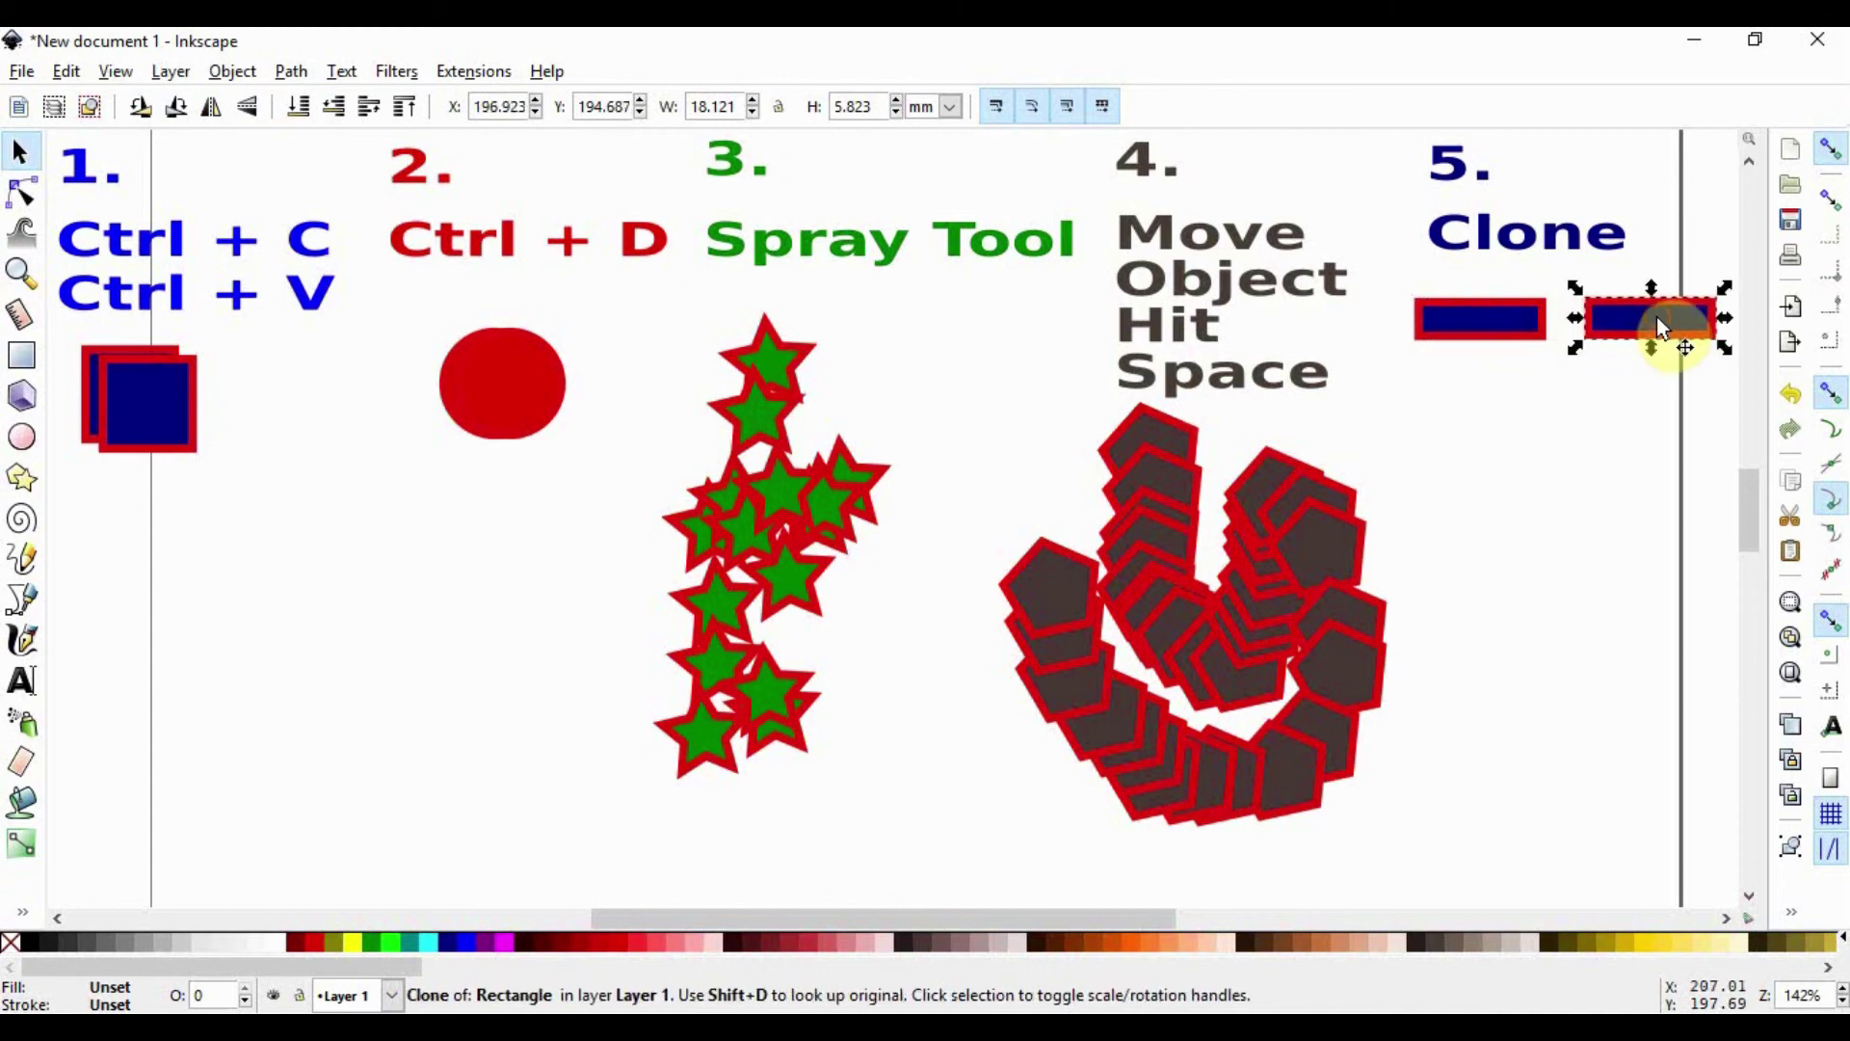
Shrink the original rectangle so both it and its clone become 10.109 × 5.078 mm.
{"action": "left_click", "coordinate": [1466, 327]}
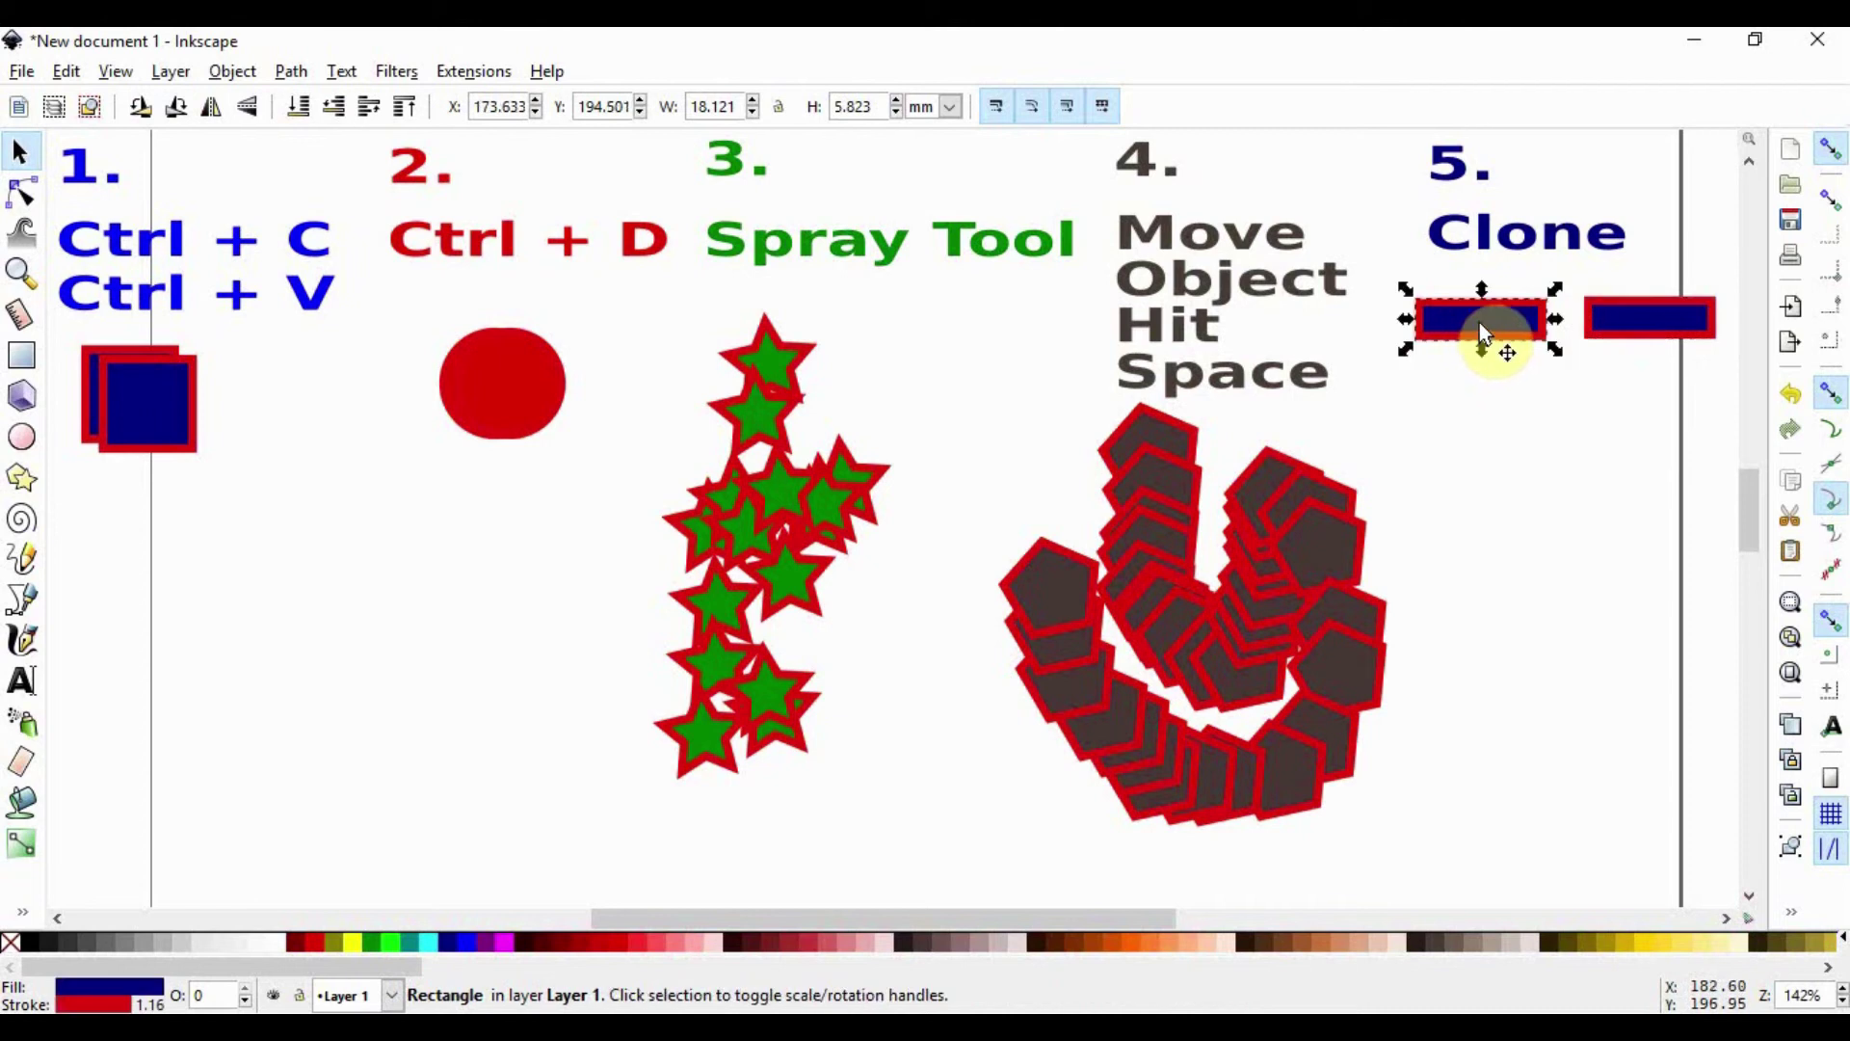
{"action": "left_click", "coordinate": [1634, 318]}
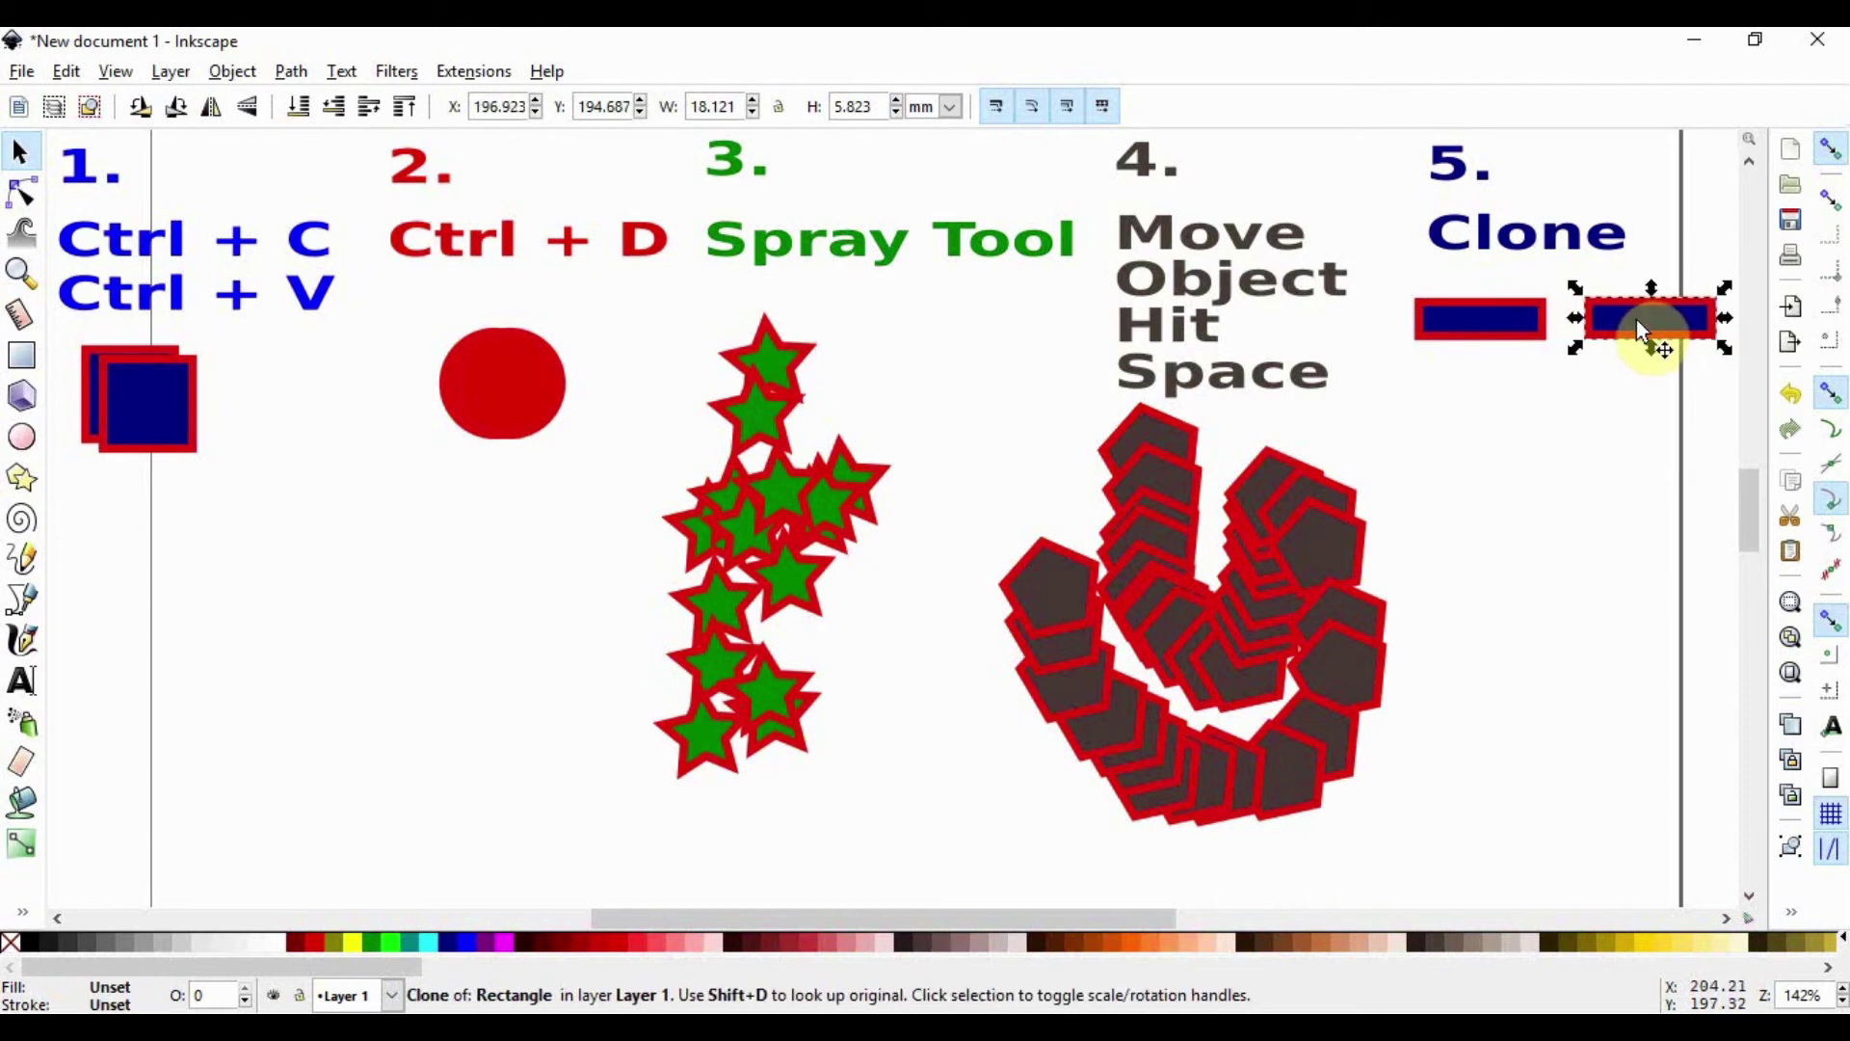
{"action": "left_click", "coordinate": [1475, 323]}
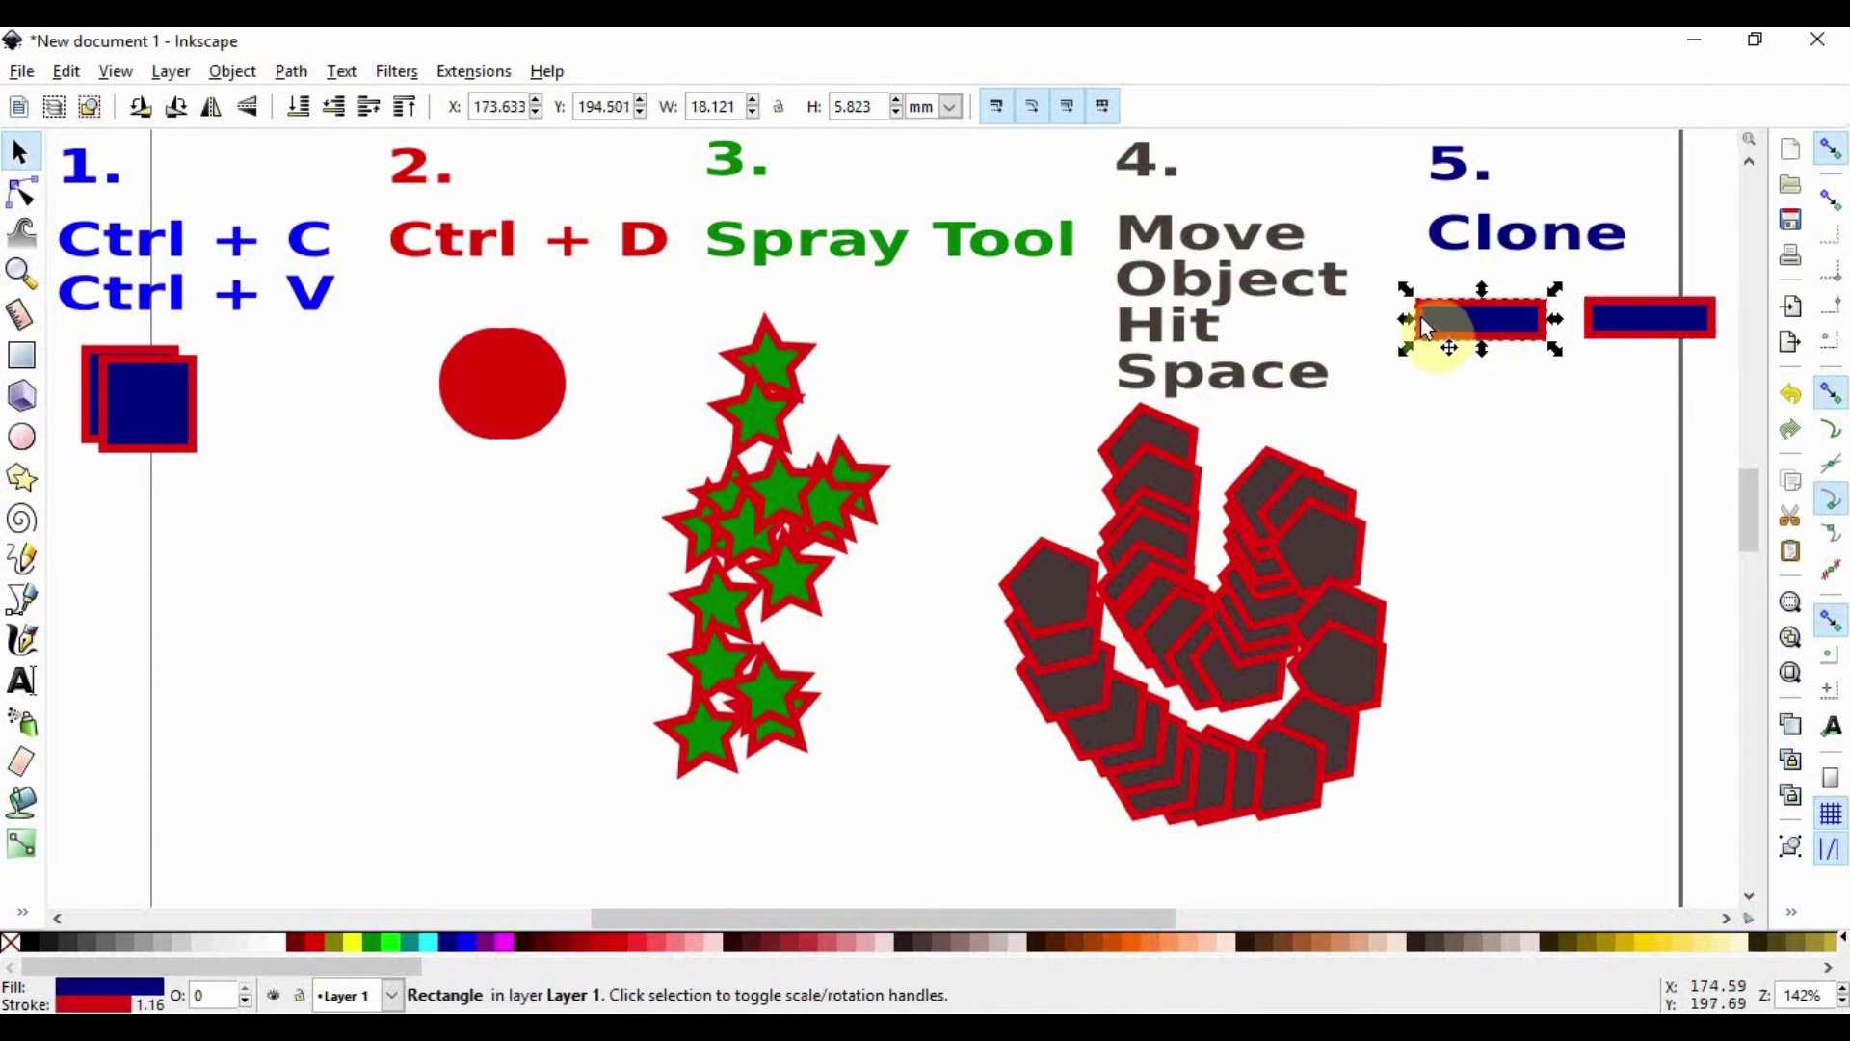
{"action": "left_click_drag", "start_coordinate": [1407, 291], "coordinate": [1462, 304]}
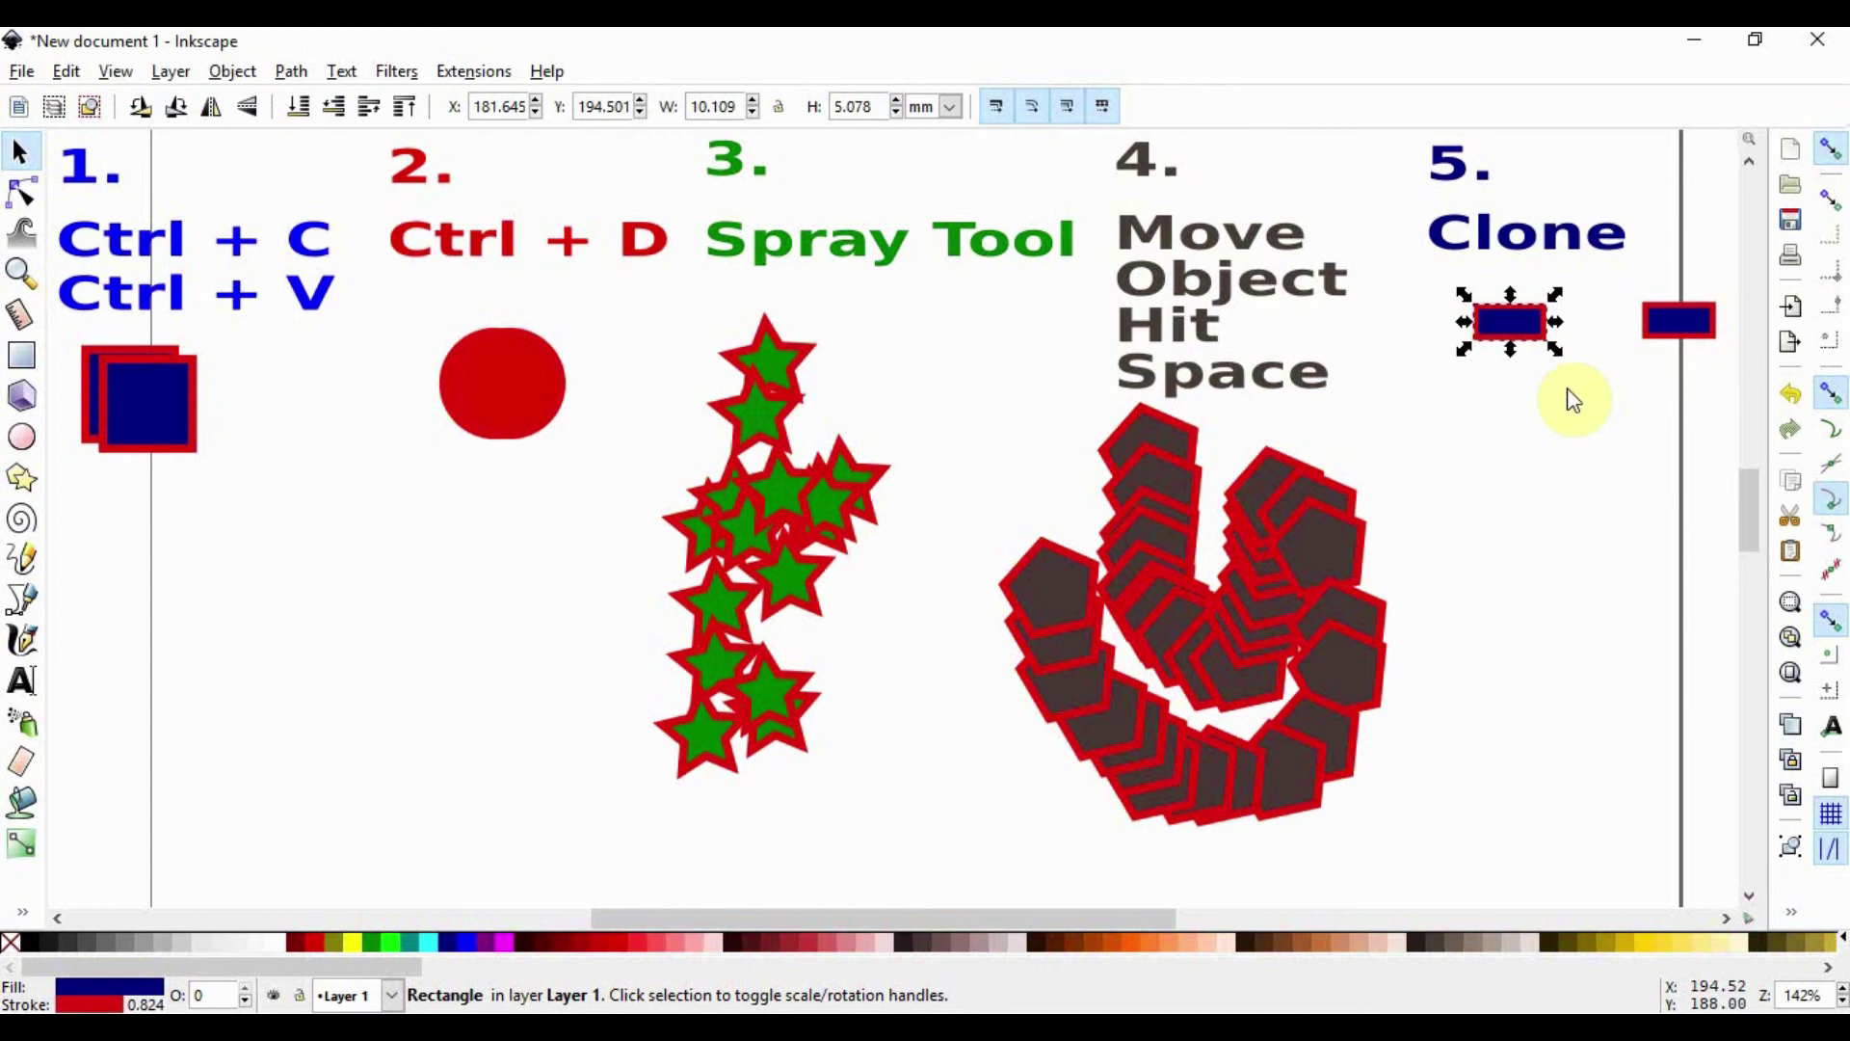
Draw a 6.755 × 7.686 mm blue ellipse with red outline below the column 5 rectangles.
{"action": "left_click", "coordinate": [21, 437]}
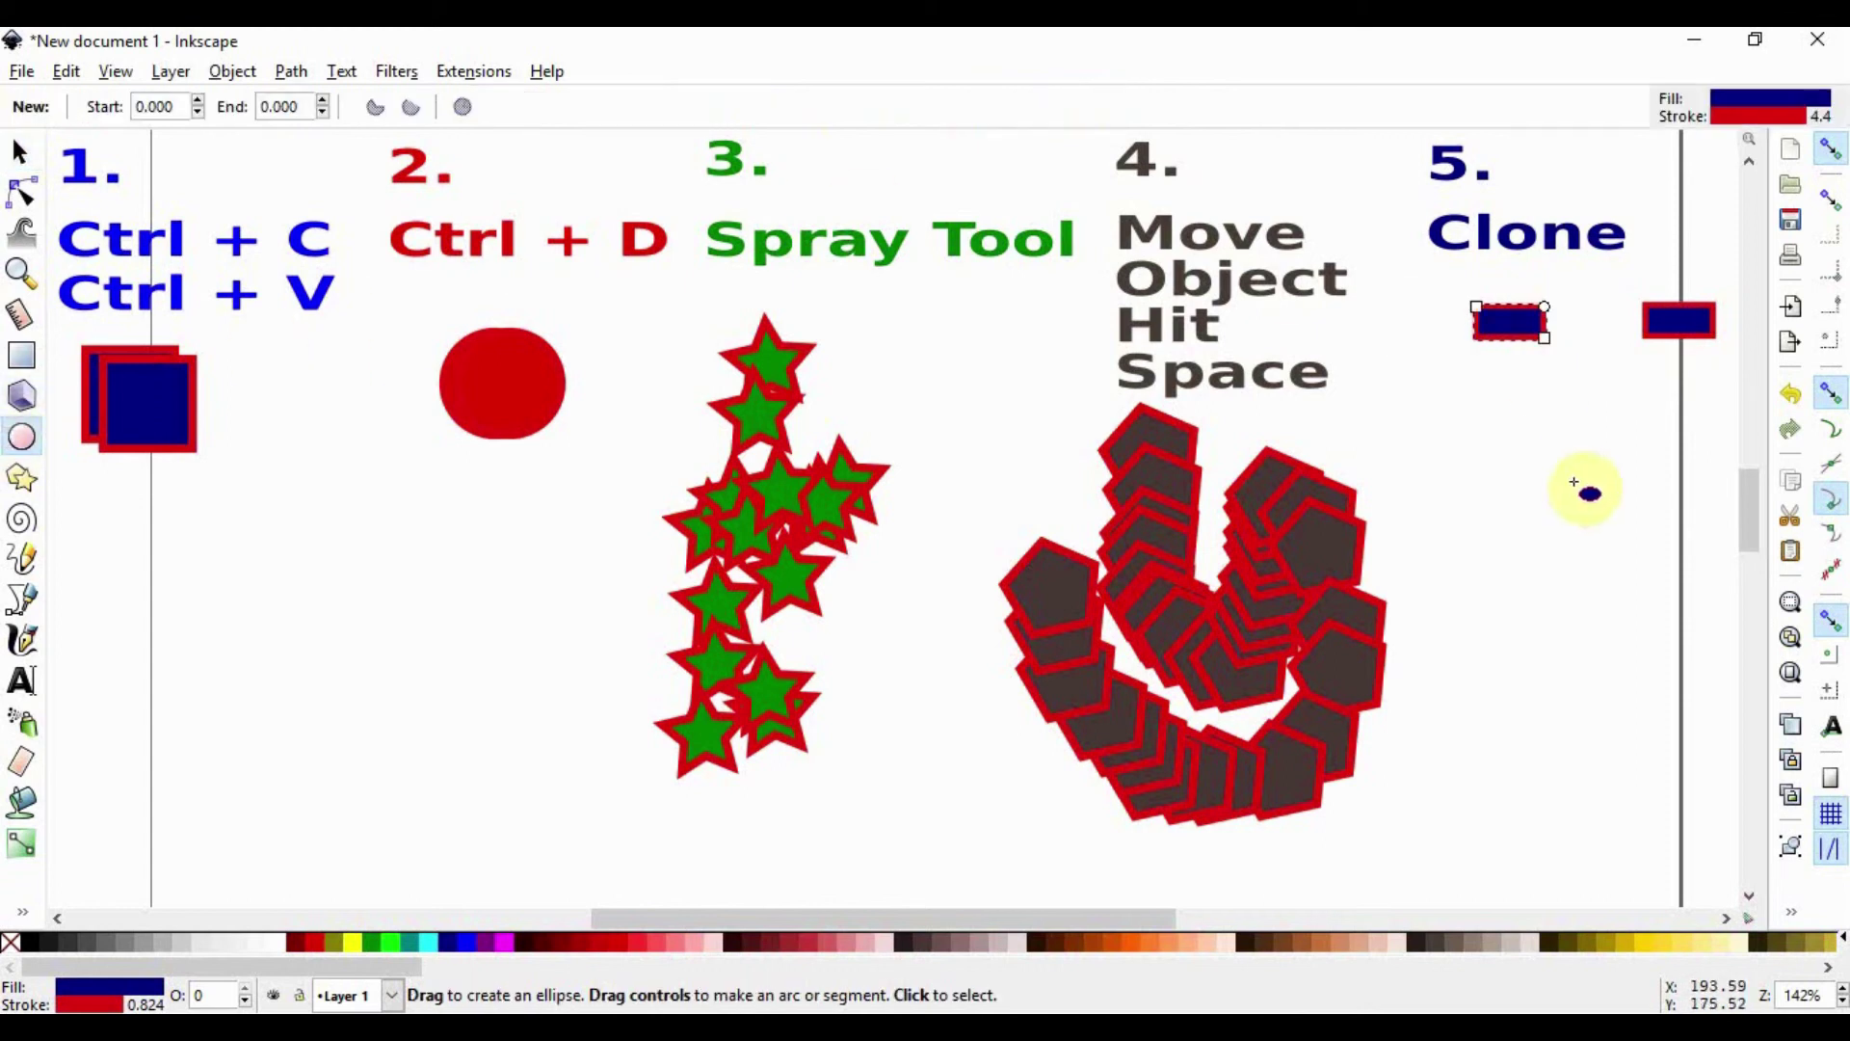
{"action": "left_click_drag", "start_coordinate": [1477, 408], "coordinate": [1521, 459]}
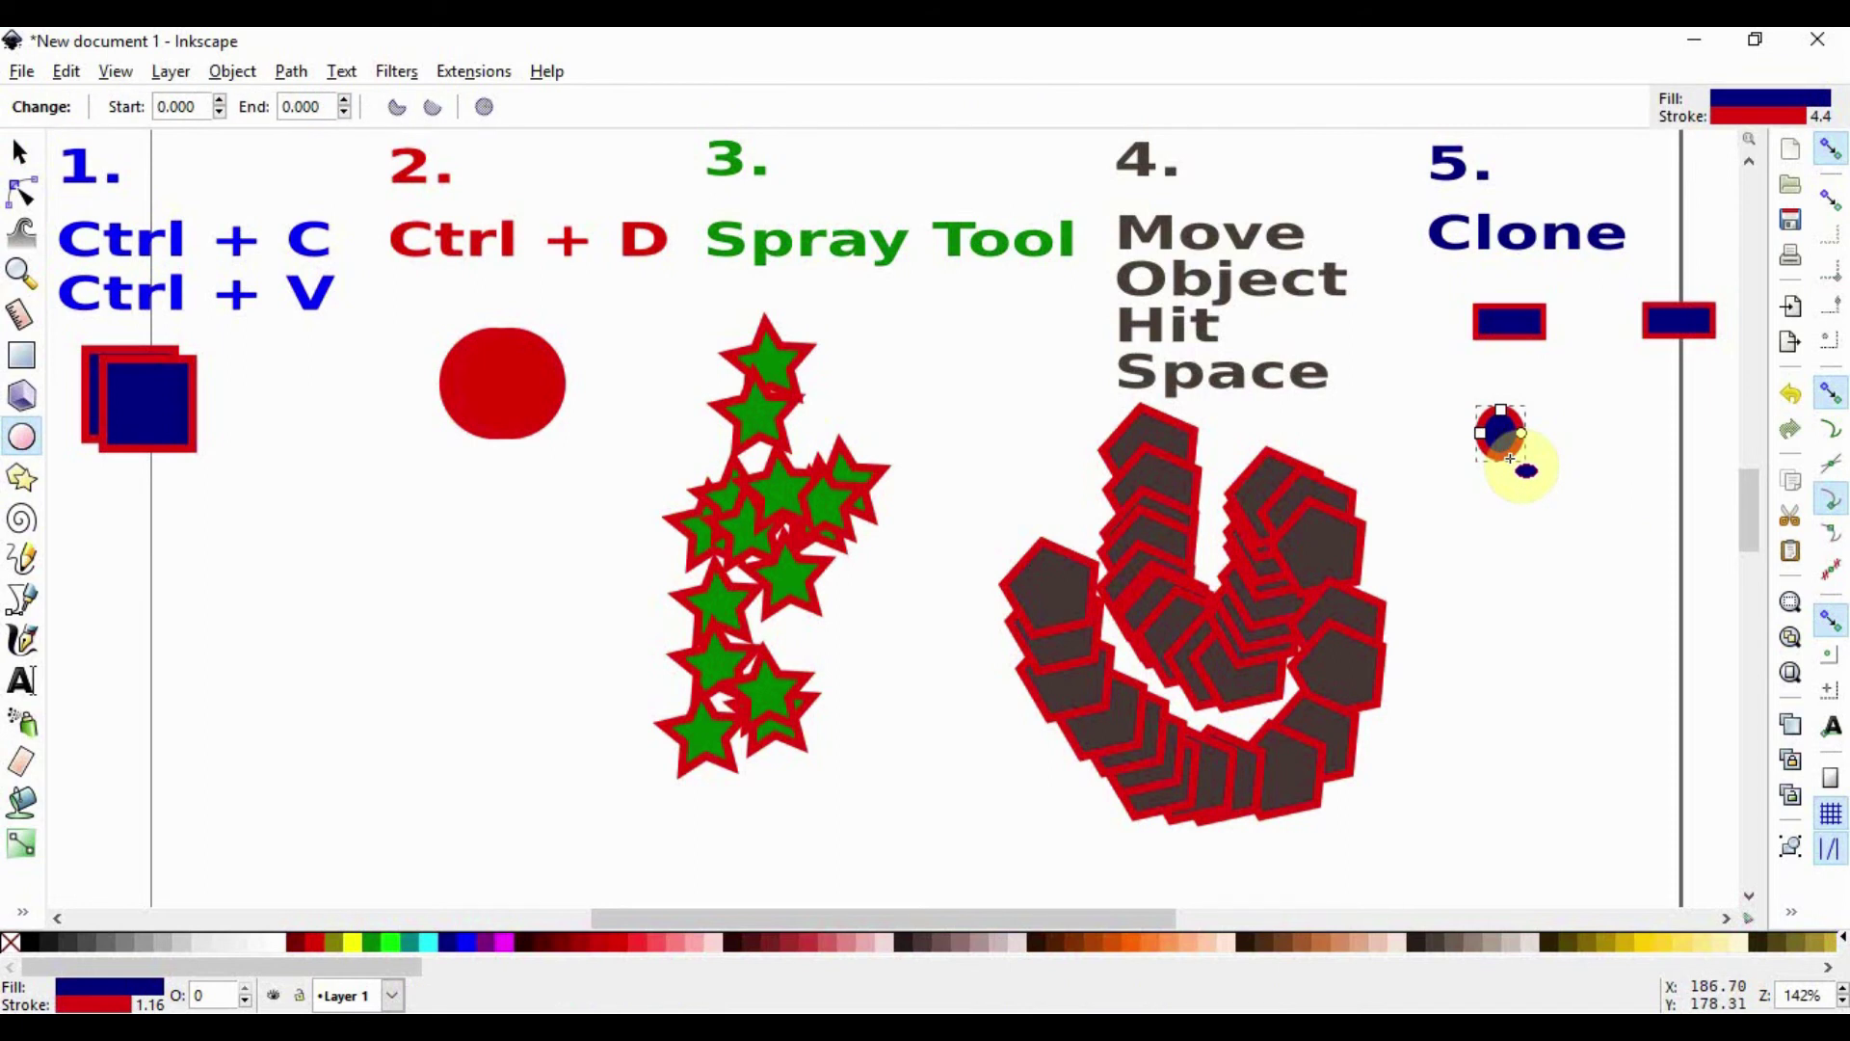
{"action": "key", "text": "s"}
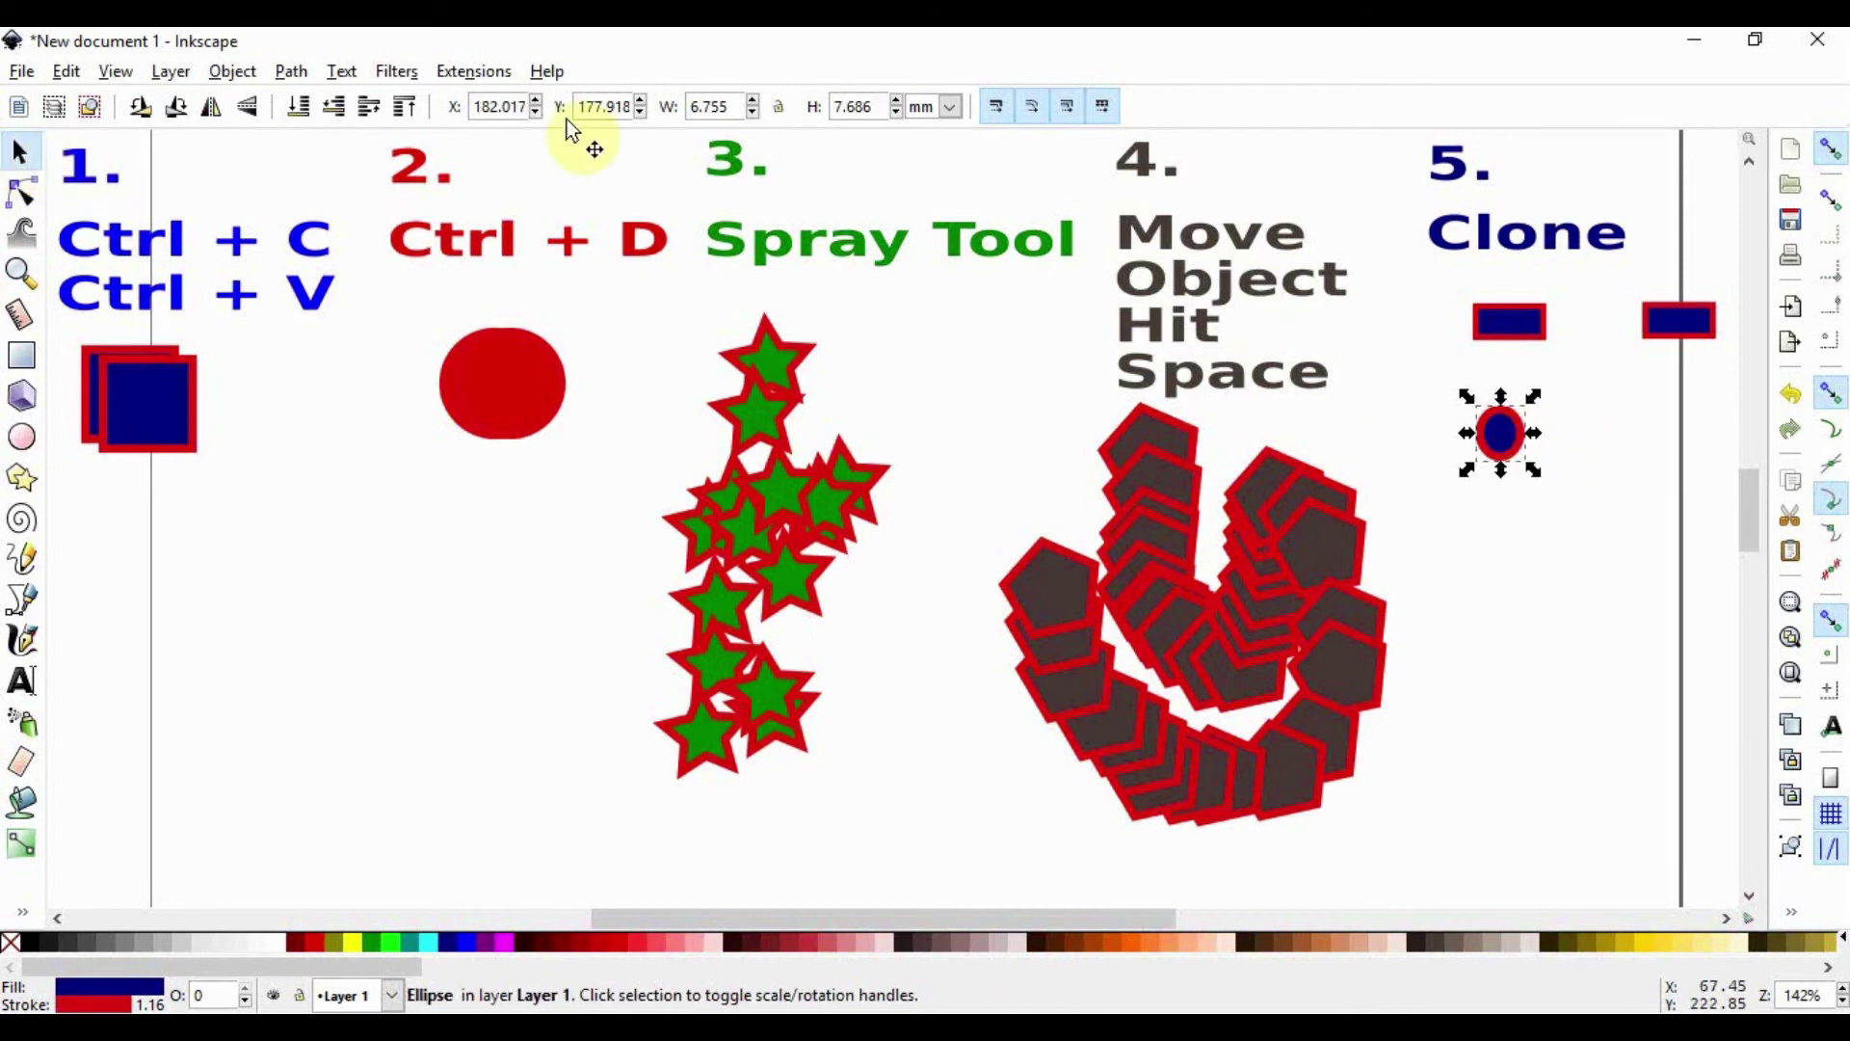
{"action": "left_click", "coordinate": [75, 72]}
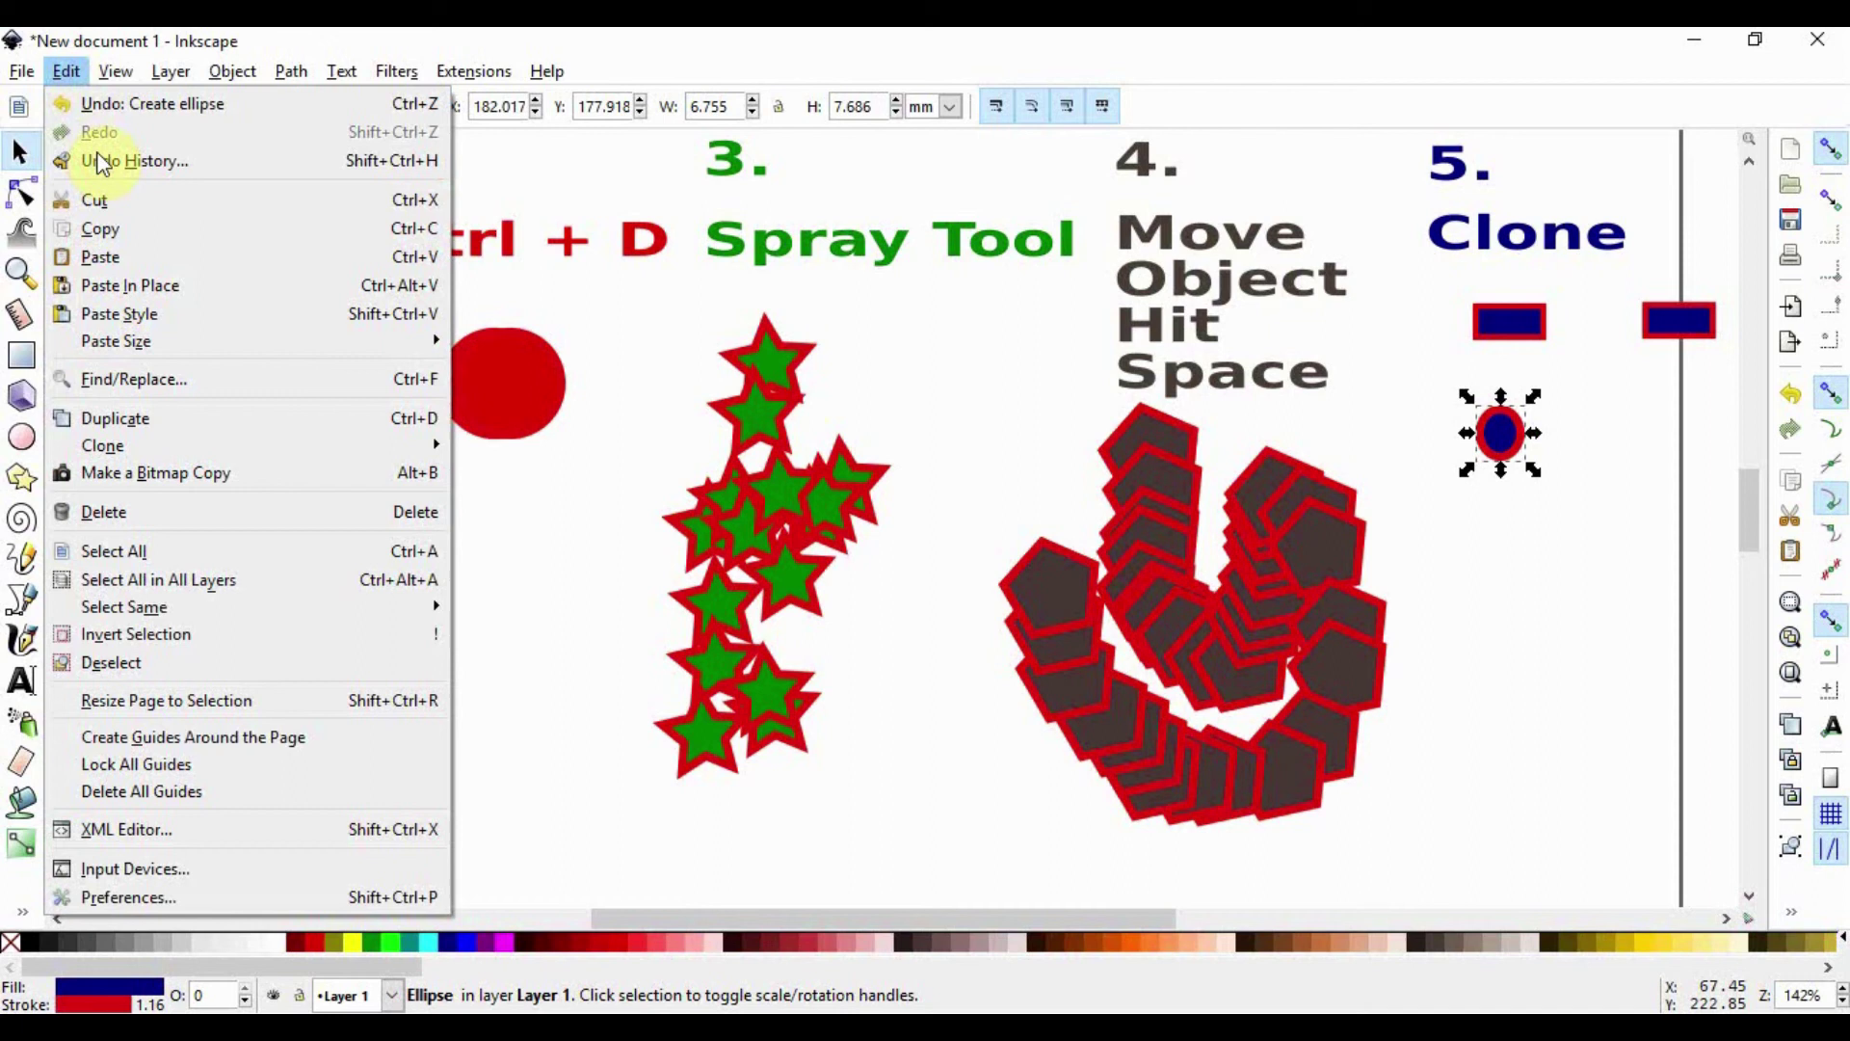
{"action": "mouse_move", "coordinate": [252, 454]}
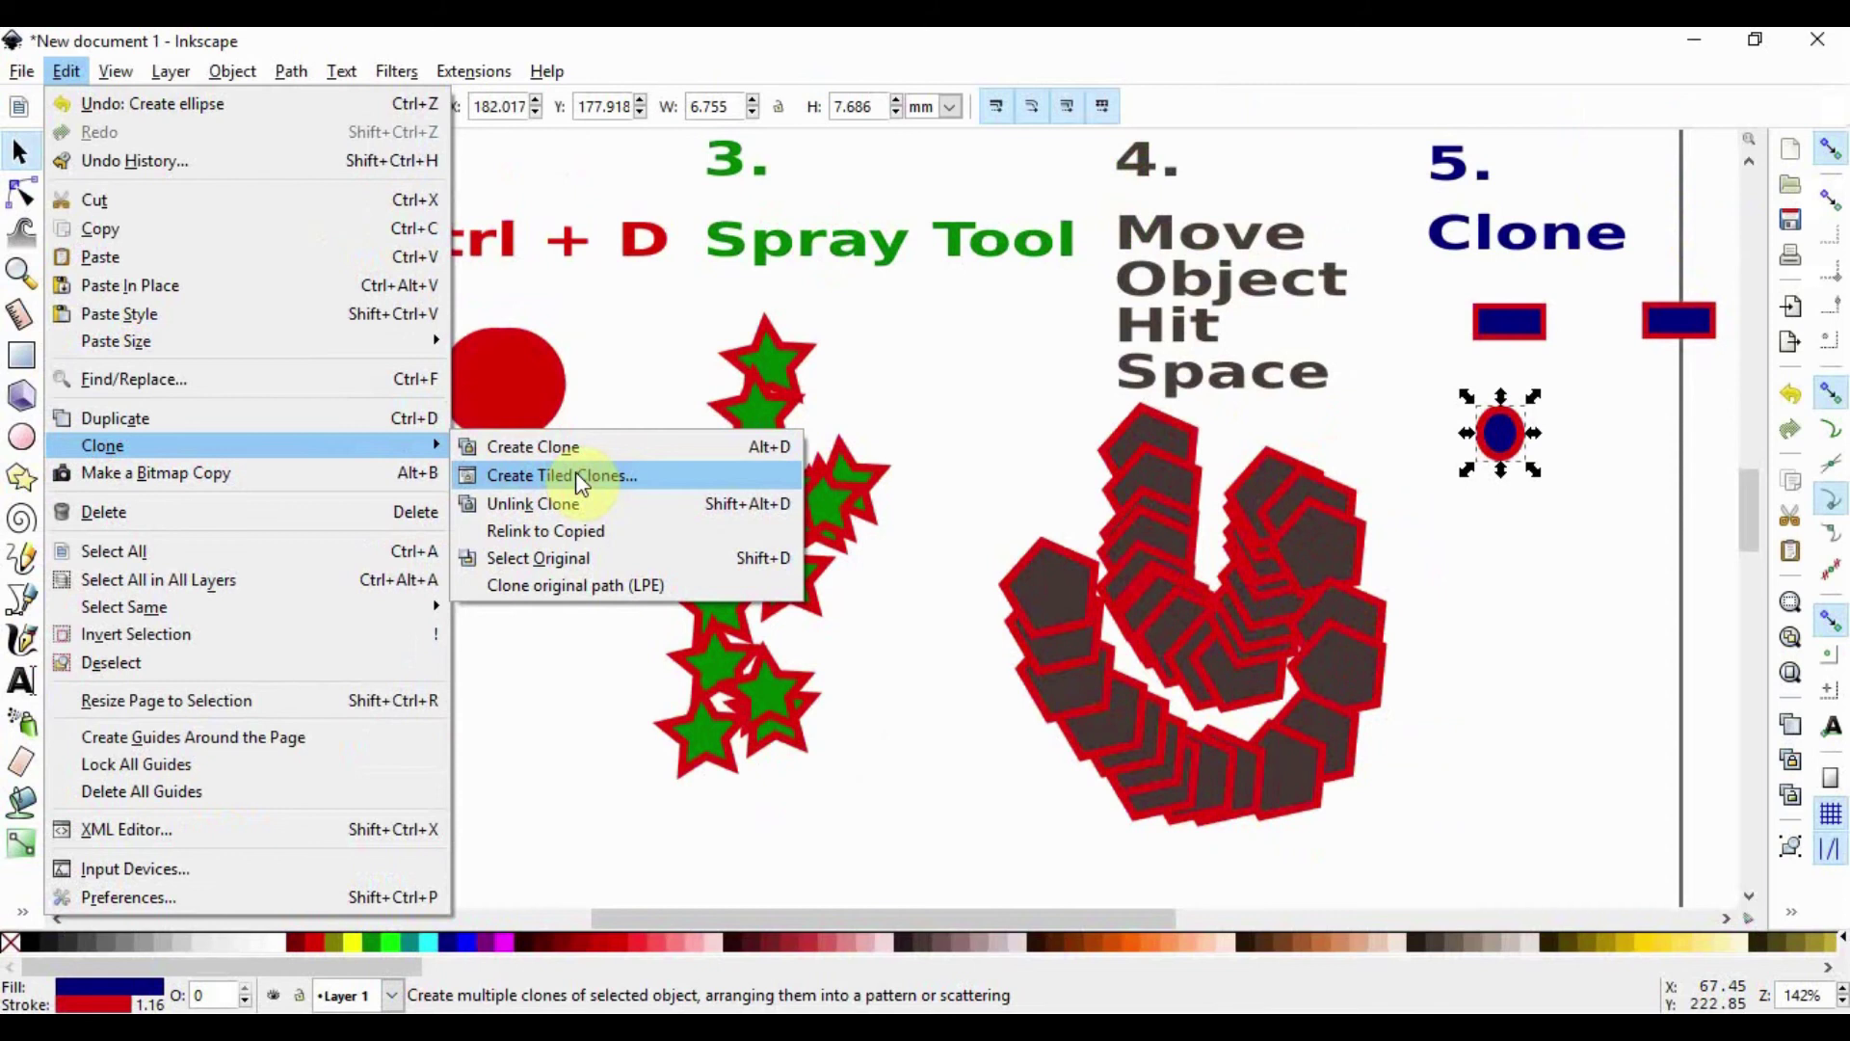
Create a 2×2 grid of tiled clones from the ellipse.
{"action": "left_click", "coordinate": [575, 473]}
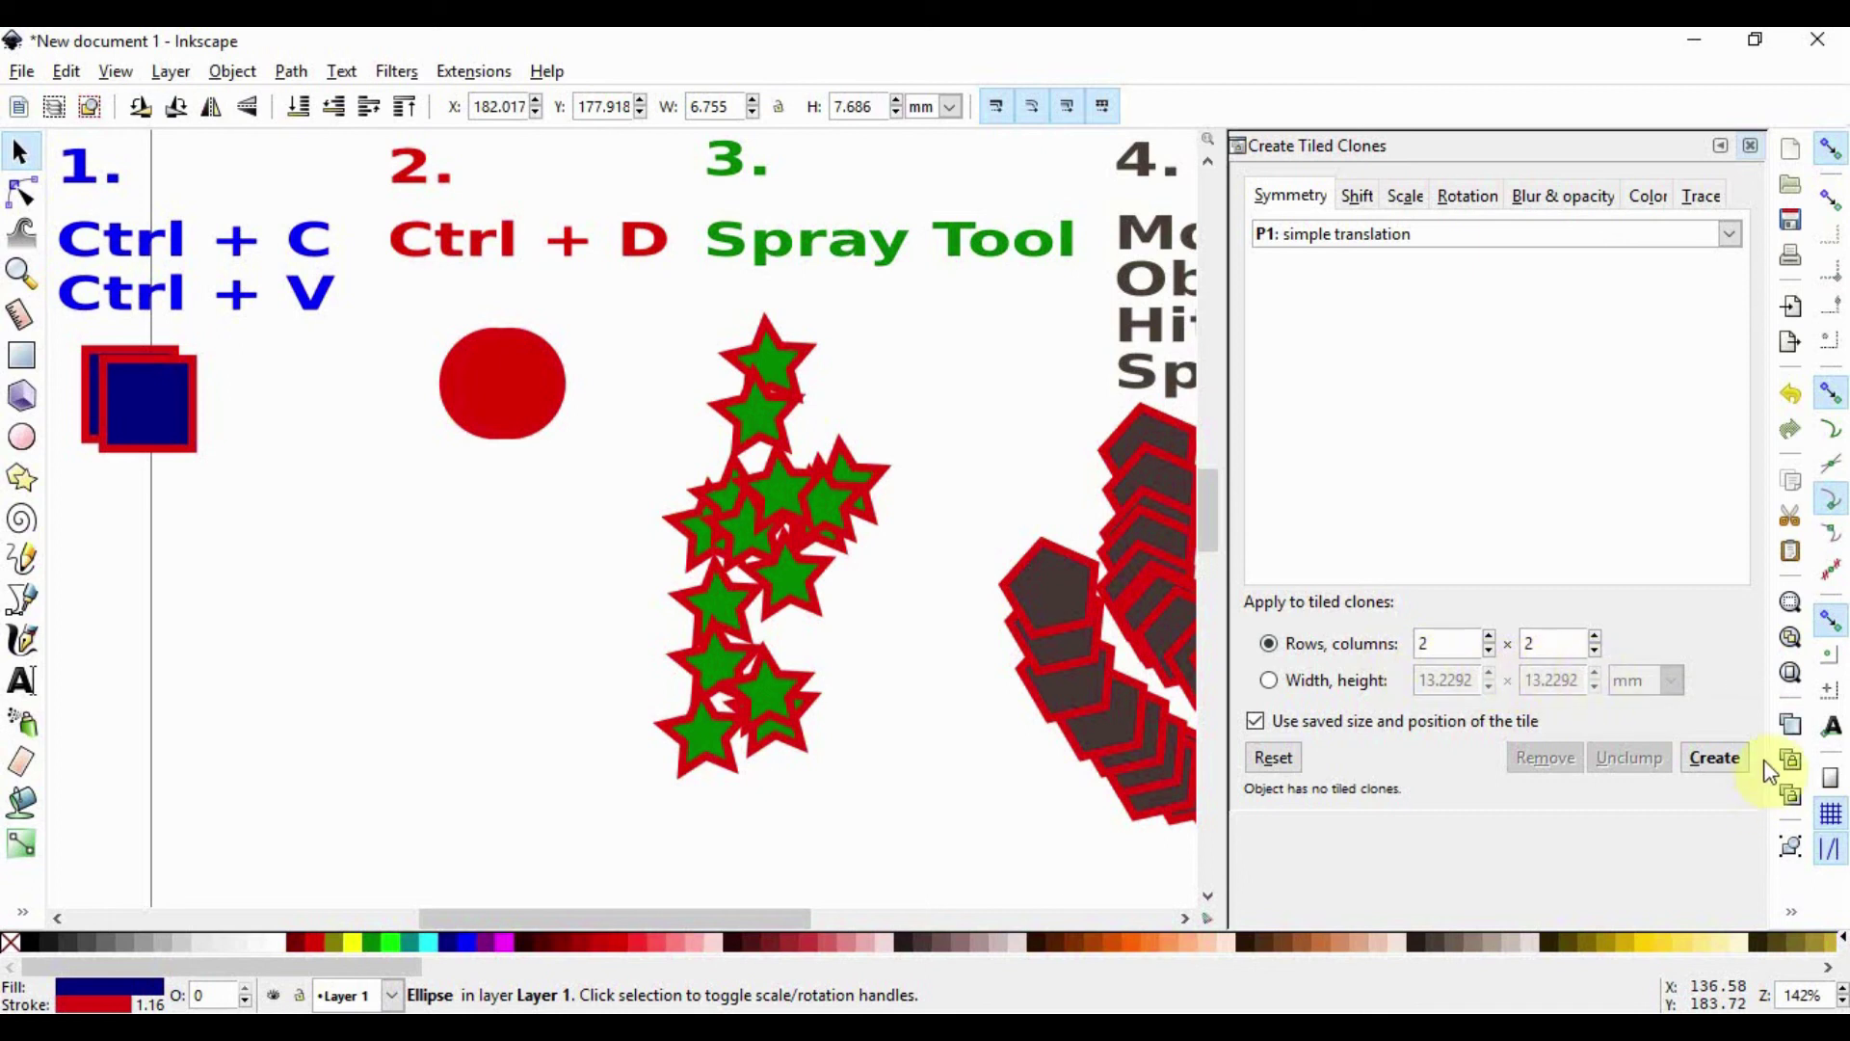
{"action": "left_click", "coordinate": [1724, 759]}
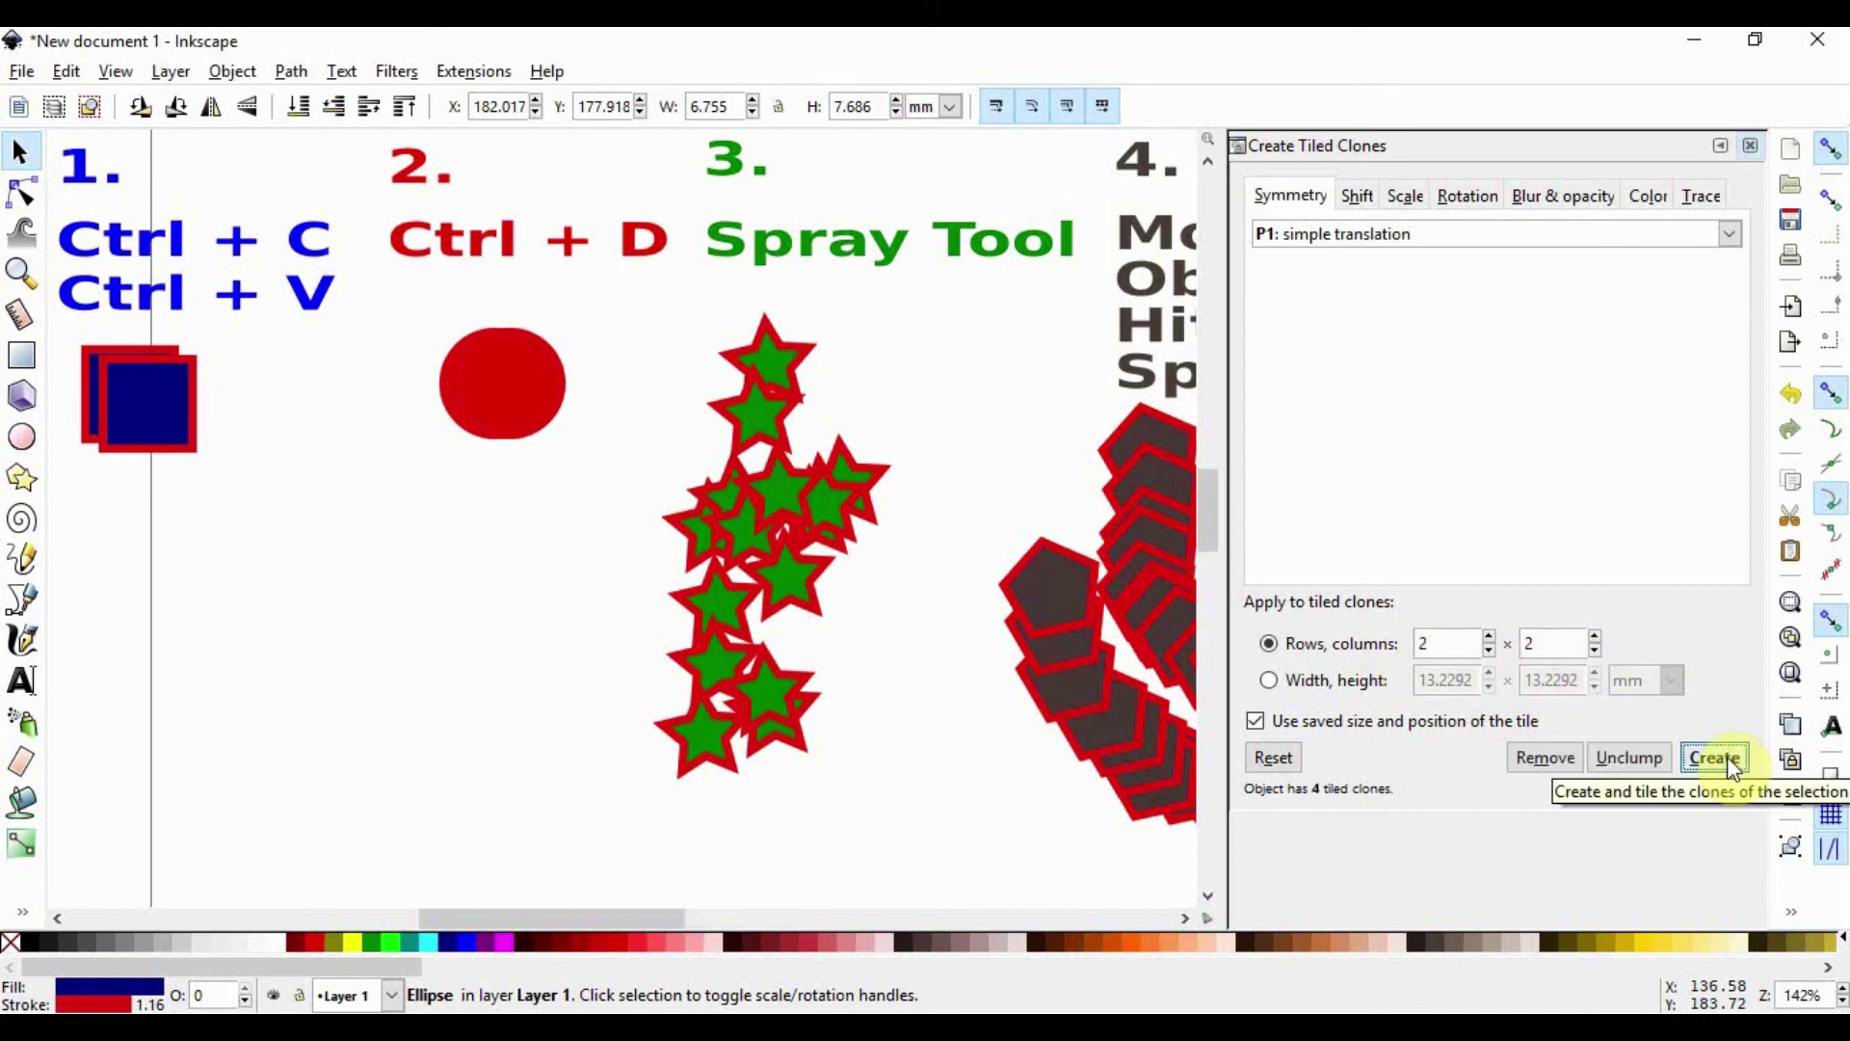
{"action": "left_click", "coordinate": [1750, 145]}
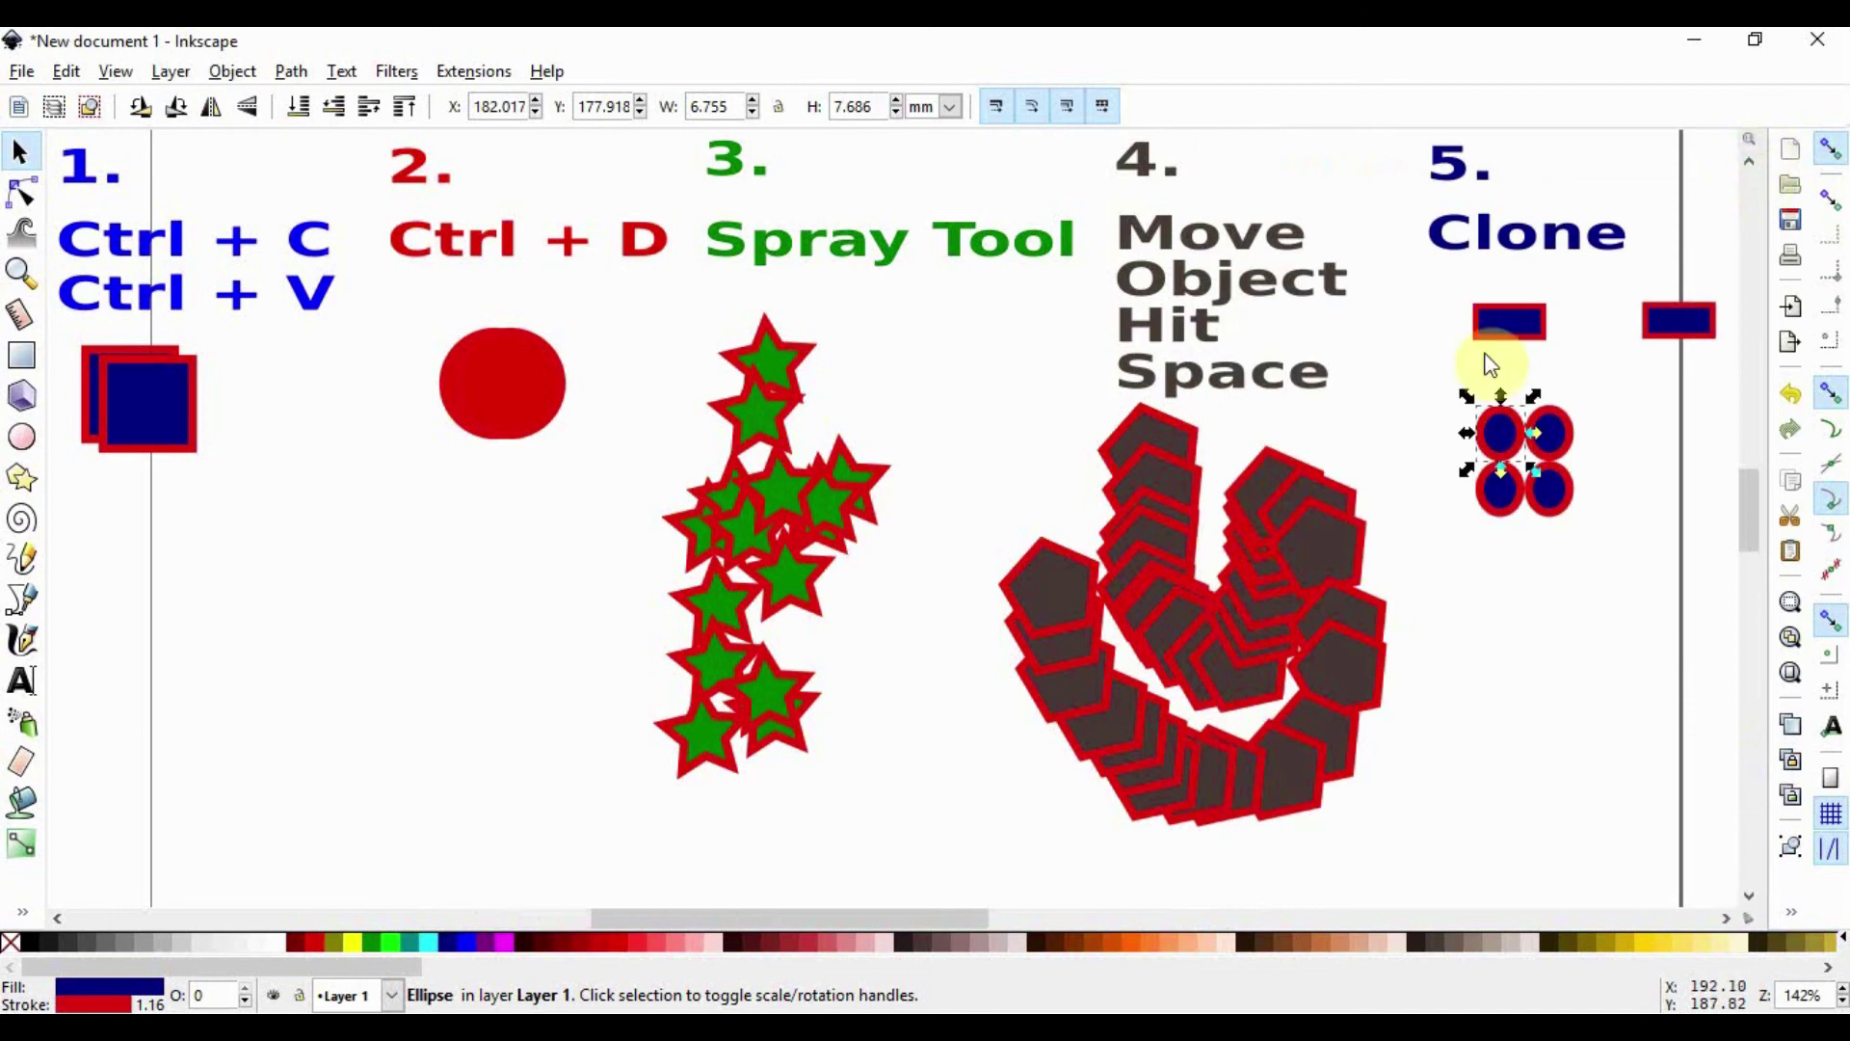
Scale down the original ellipse so all four become 4.333 × 4.333 mm circles.
{"action": "left_click", "coordinate": [1580, 477]}
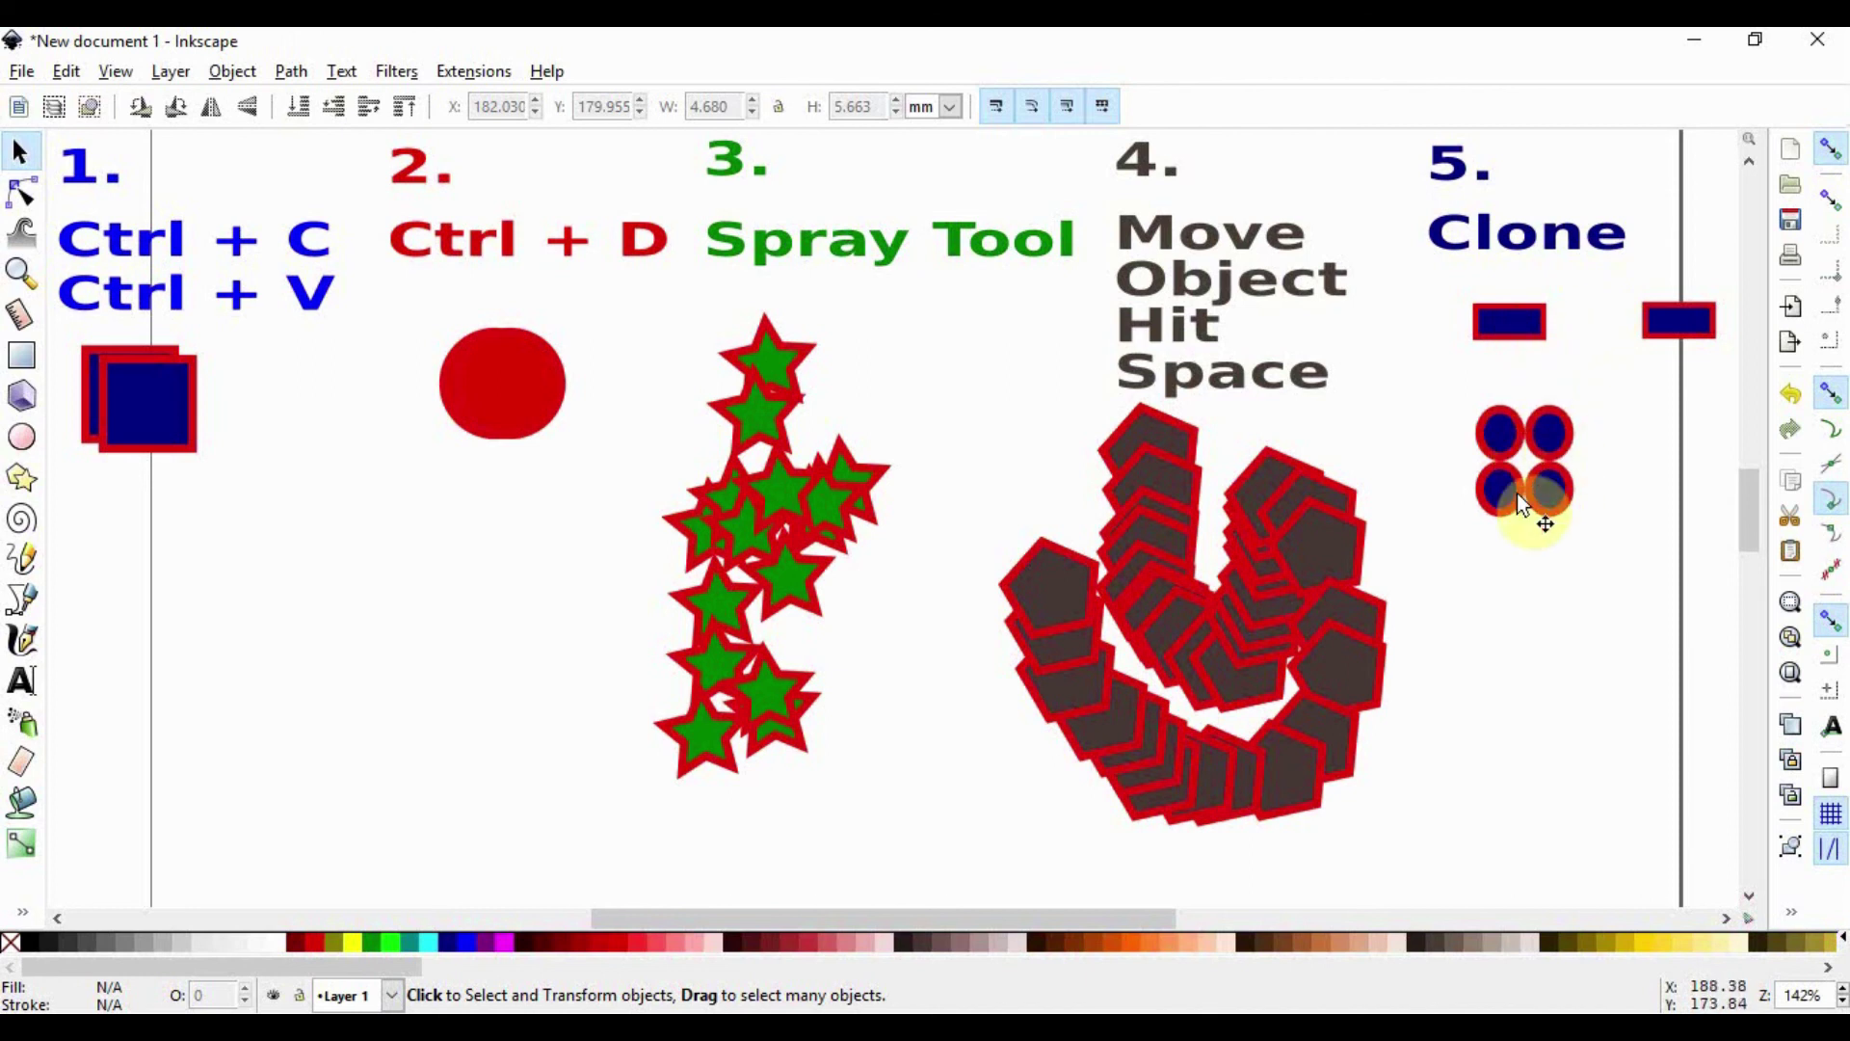
{"action": "left_click", "coordinate": [1503, 433]}
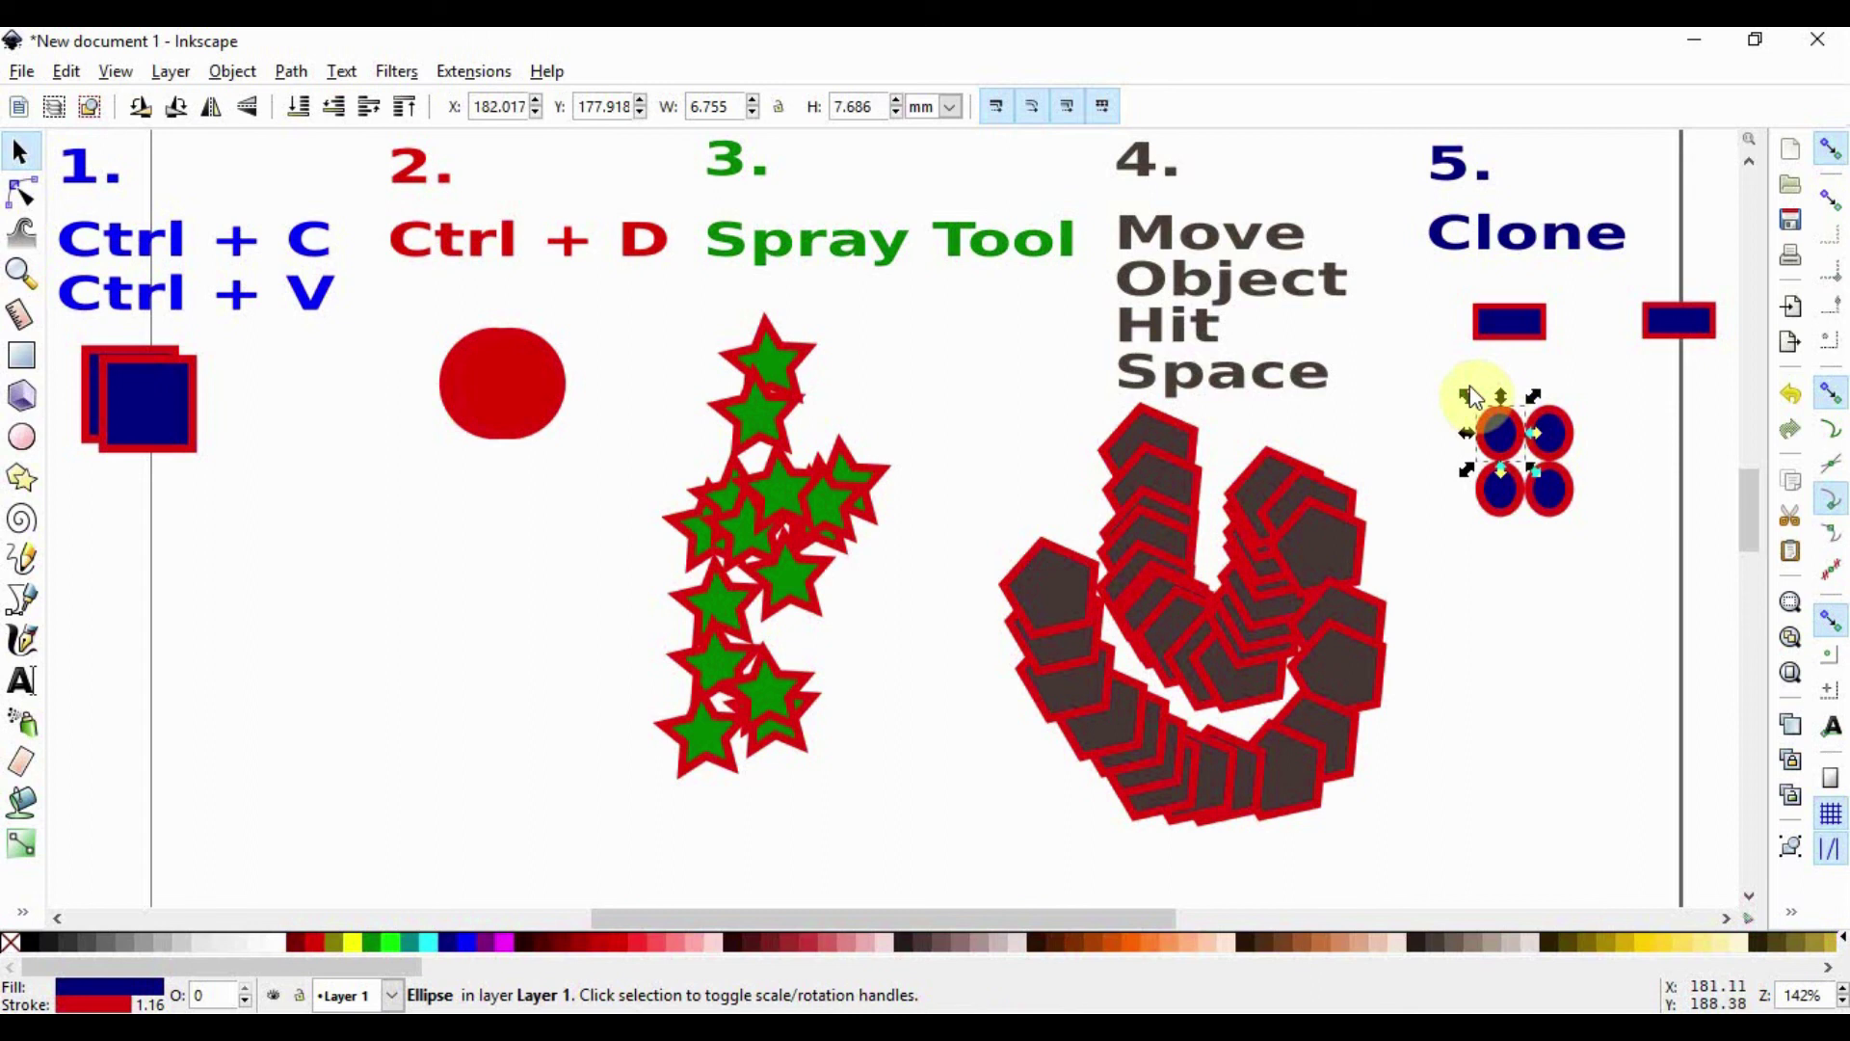
{"action": "left_click_drag", "start_coordinate": [1467, 395], "coordinate": [1483, 419]}
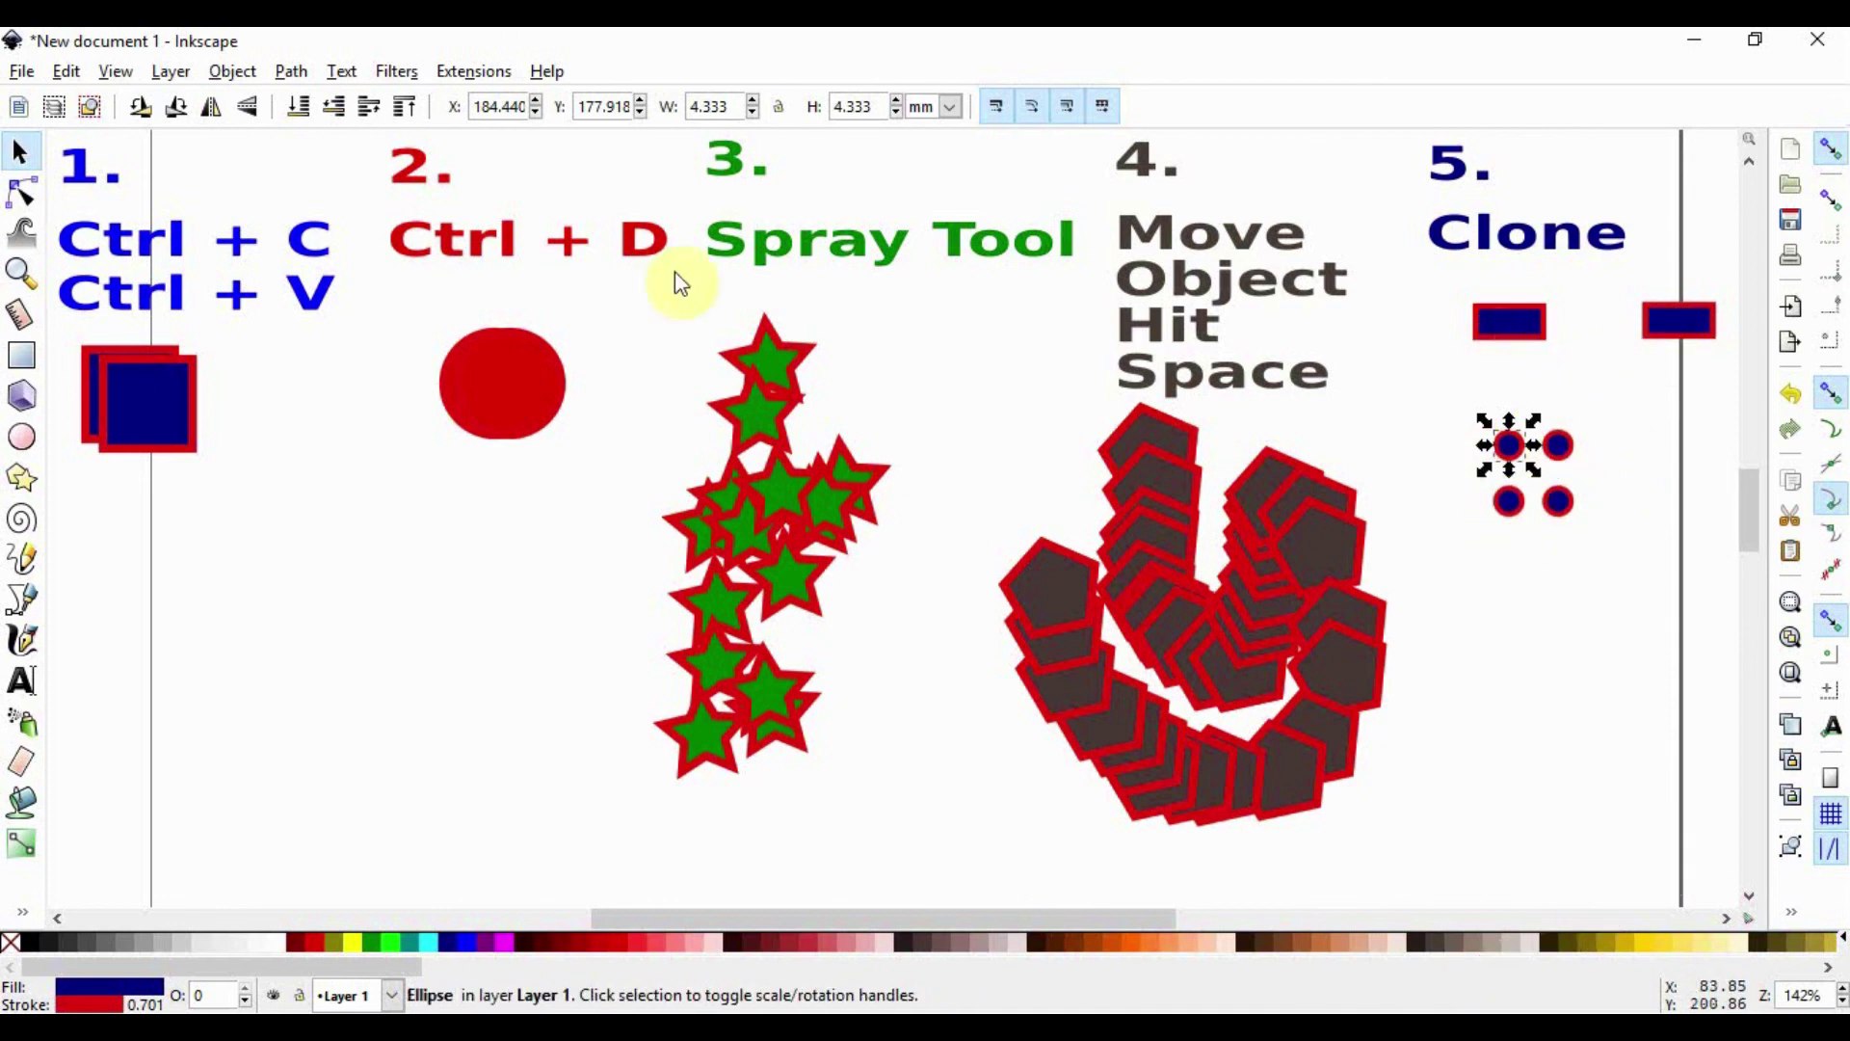
{"action": "left_click", "coordinate": [65, 71]}
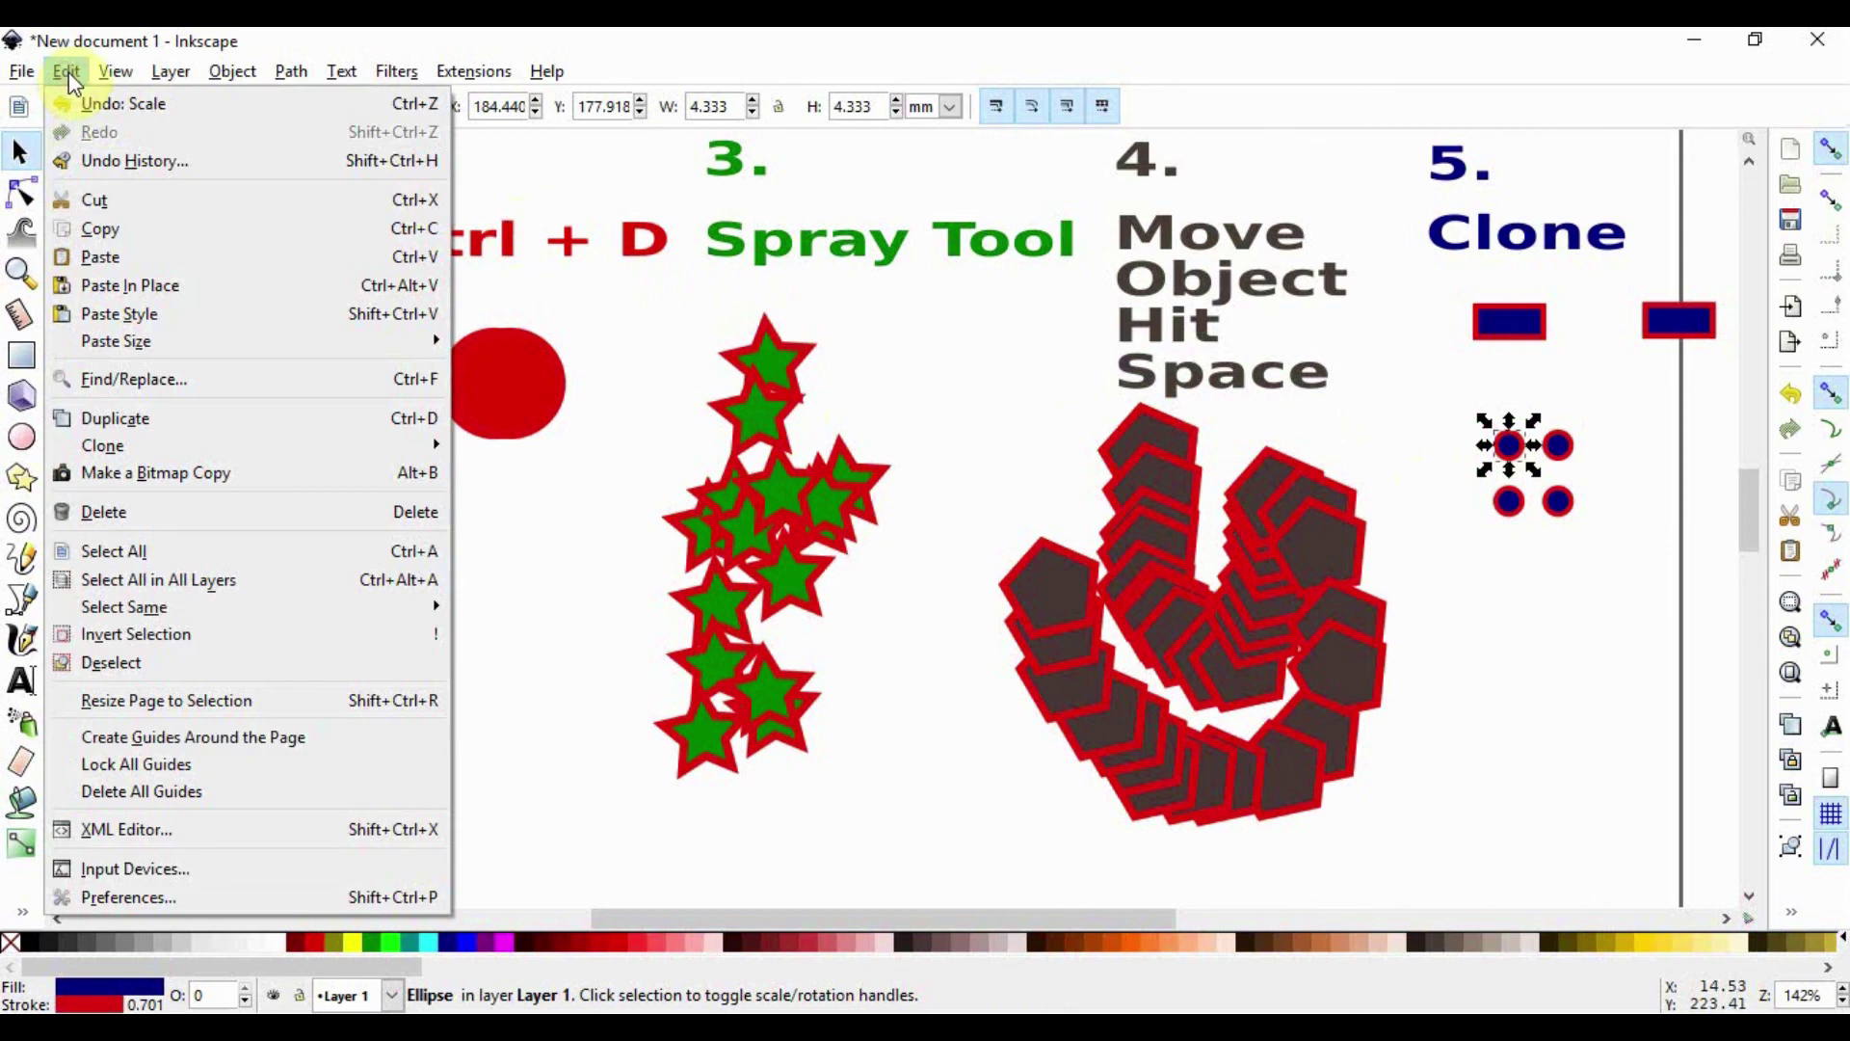
{"action": "mouse_move", "coordinate": [222, 445]}
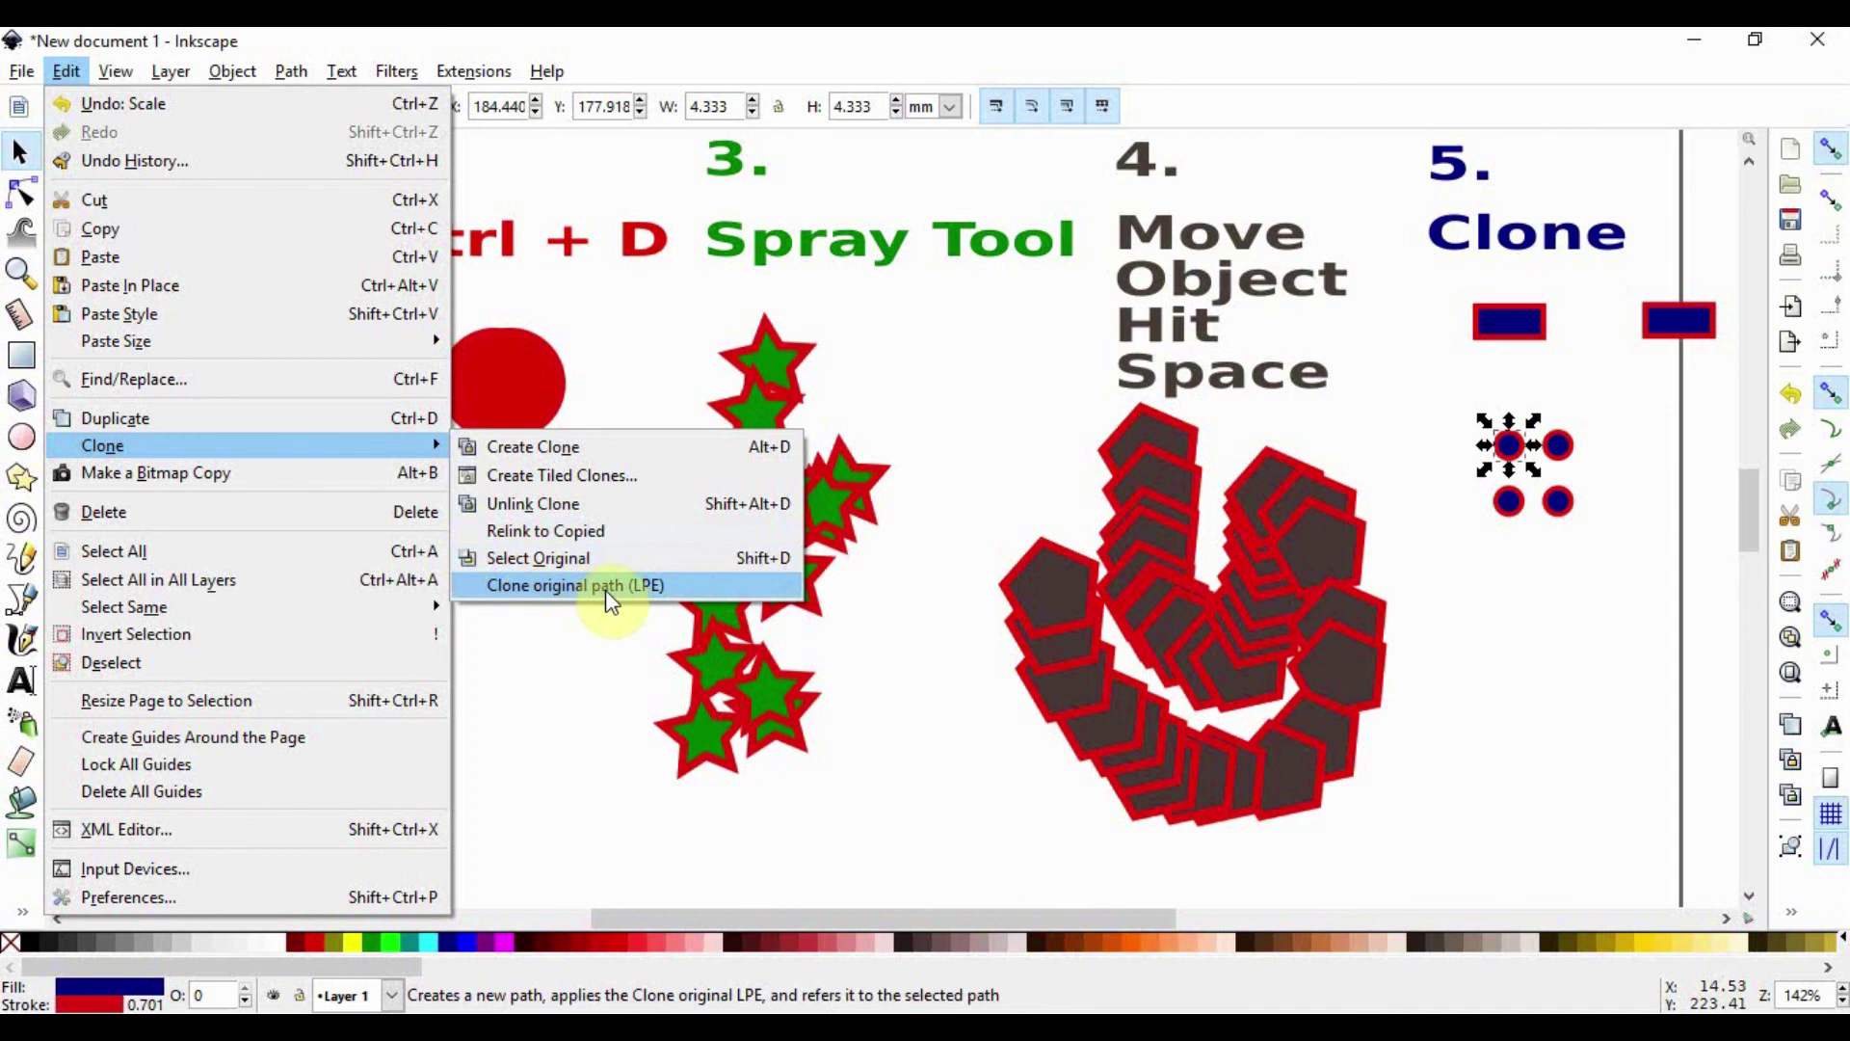
{"action": "left_click", "coordinate": [1288, 536]}
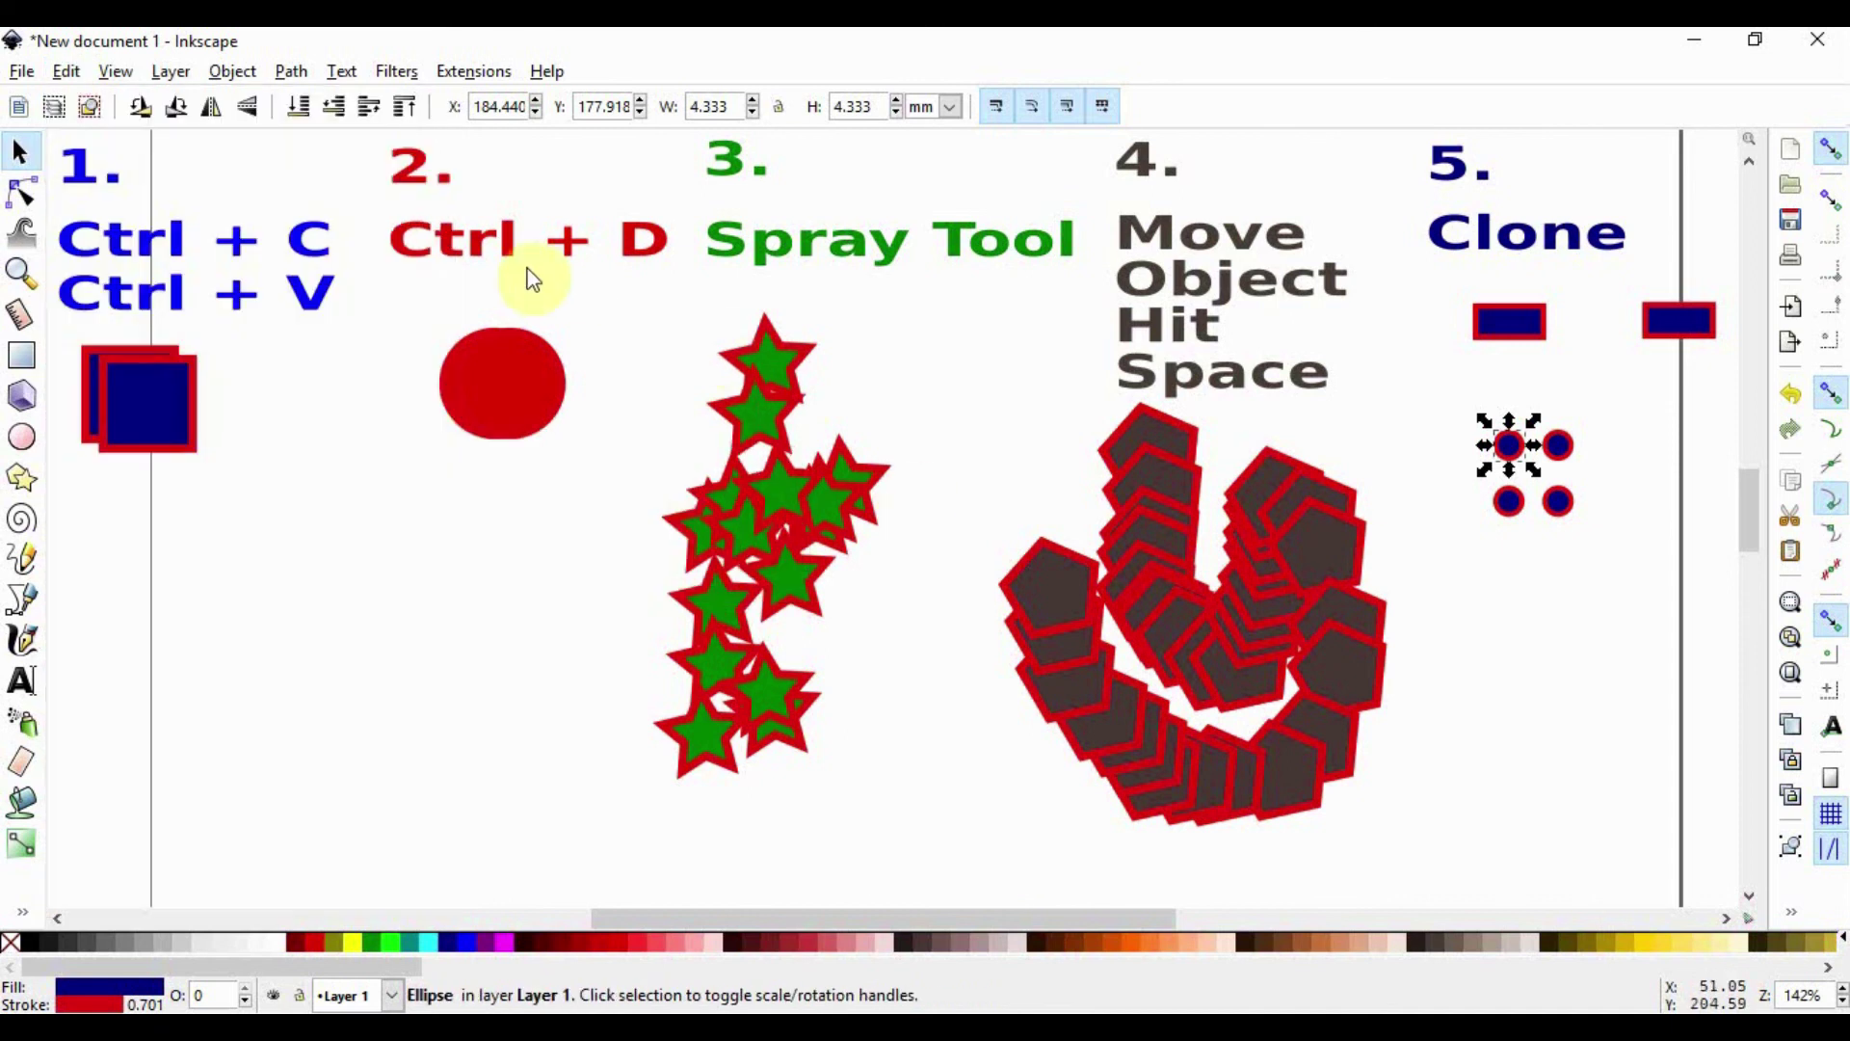